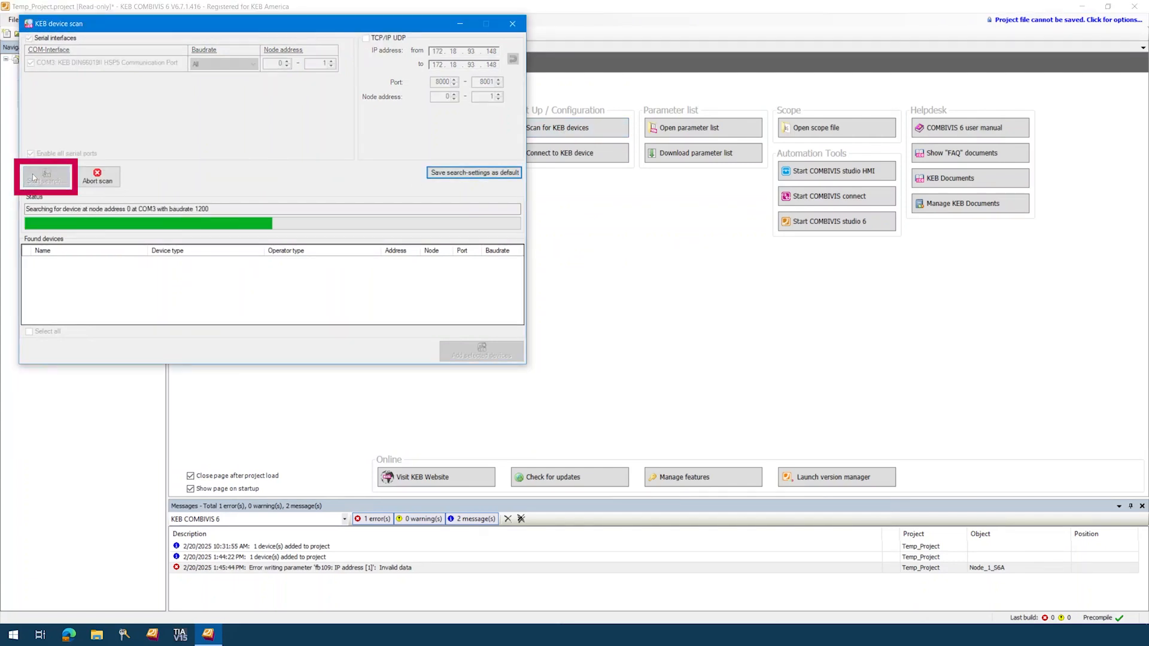
Add the scanned Node_1_S6A drive to the project from the device scan results.
{"action": "left_click", "coordinate": [443, 353]}
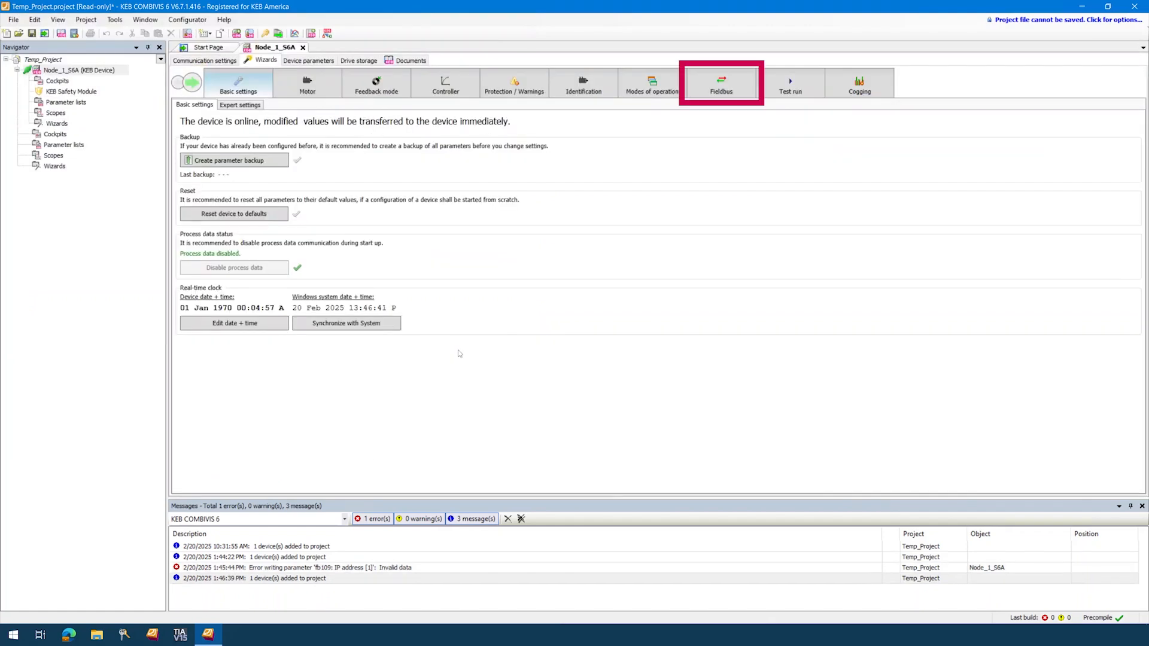
Set the drive's fieldbus type to ModbusTCP Preview in the Fieldbus wizard.
{"action": "left_click", "coordinate": [722, 87]}
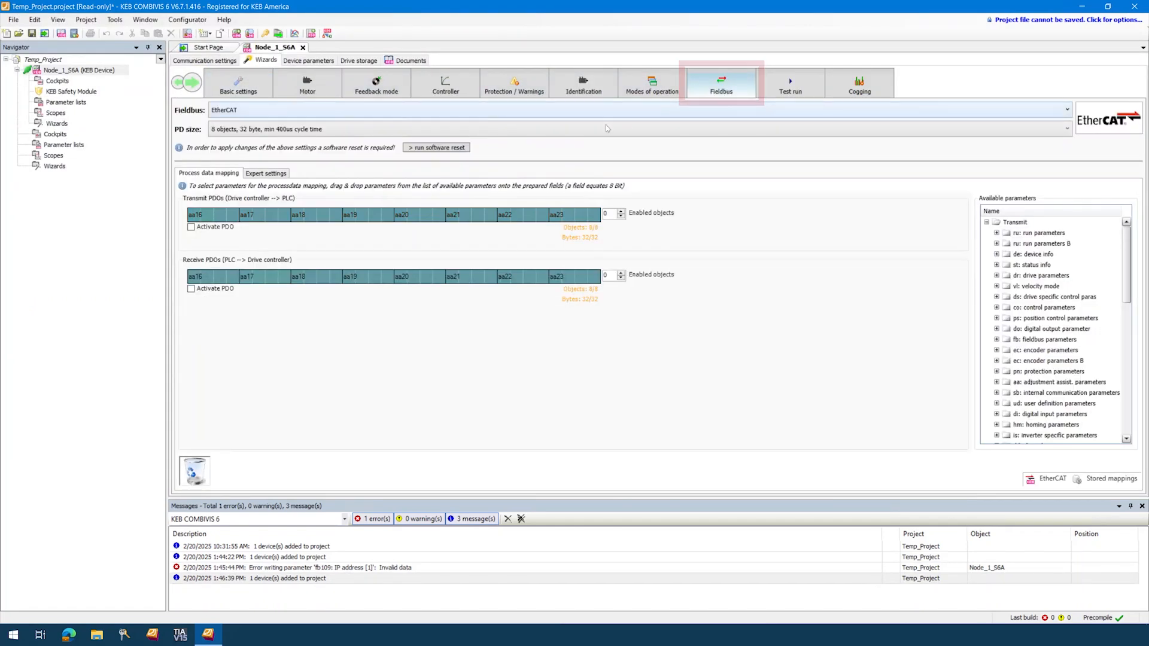
{"action": "left_click", "coordinate": [486, 113]}
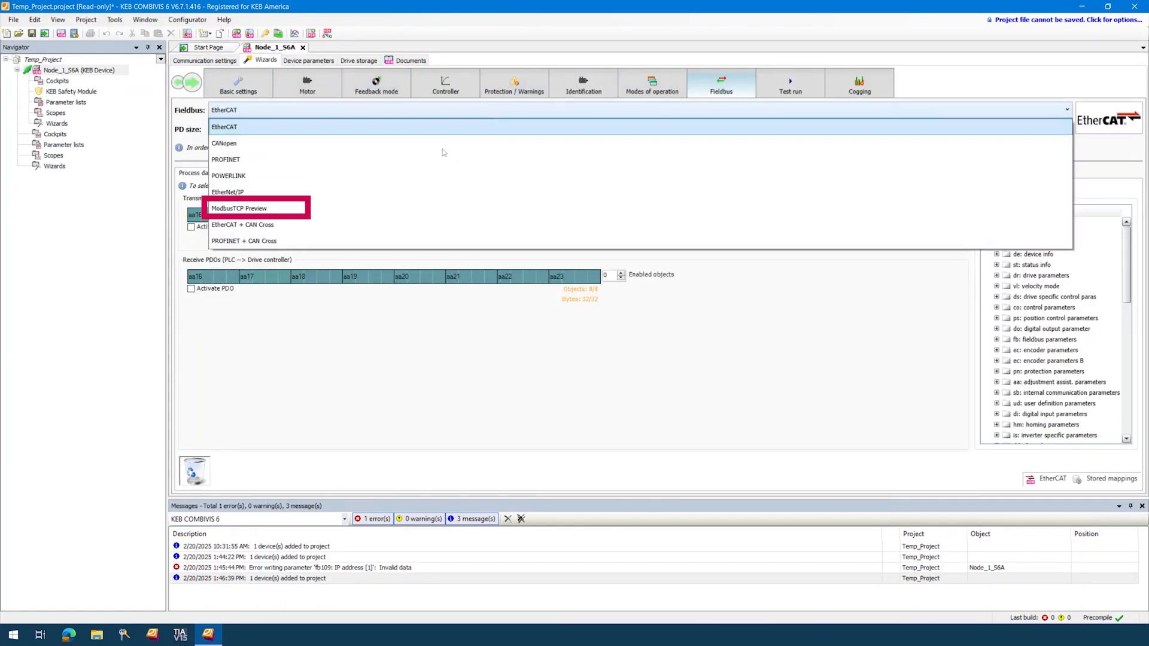
{"action": "left_click", "coordinate": [279, 211]}
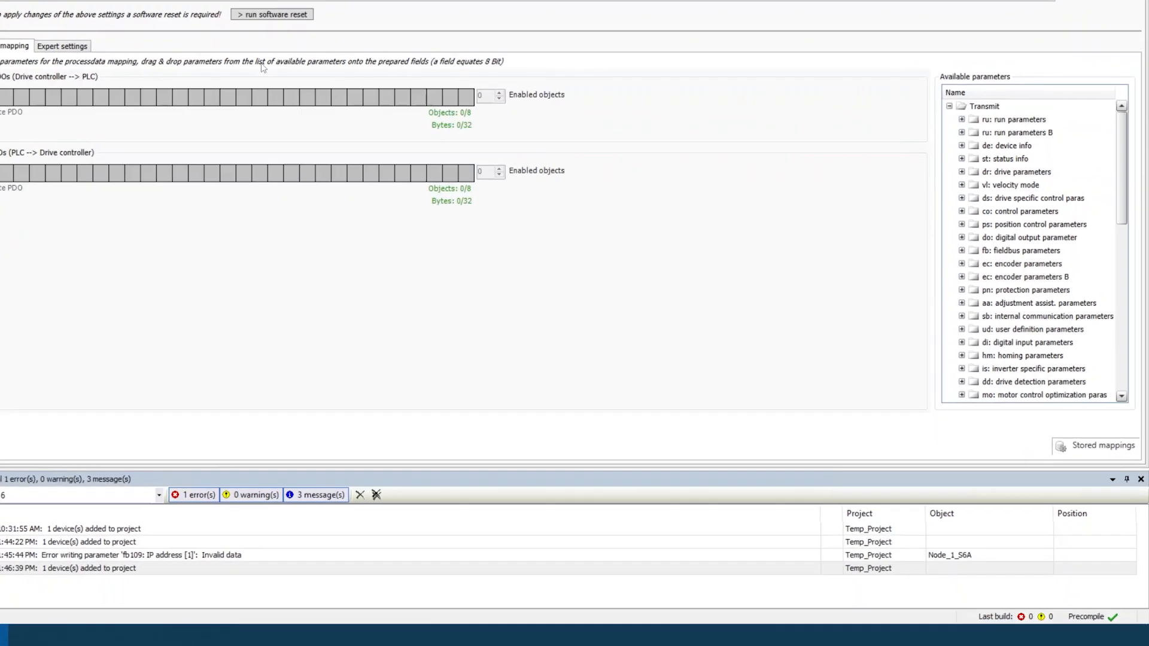
Load the stored standard PD mapping (F6/H6/S6) and software-reset the drive.
{"action": "left_click", "coordinate": [1104, 423]}
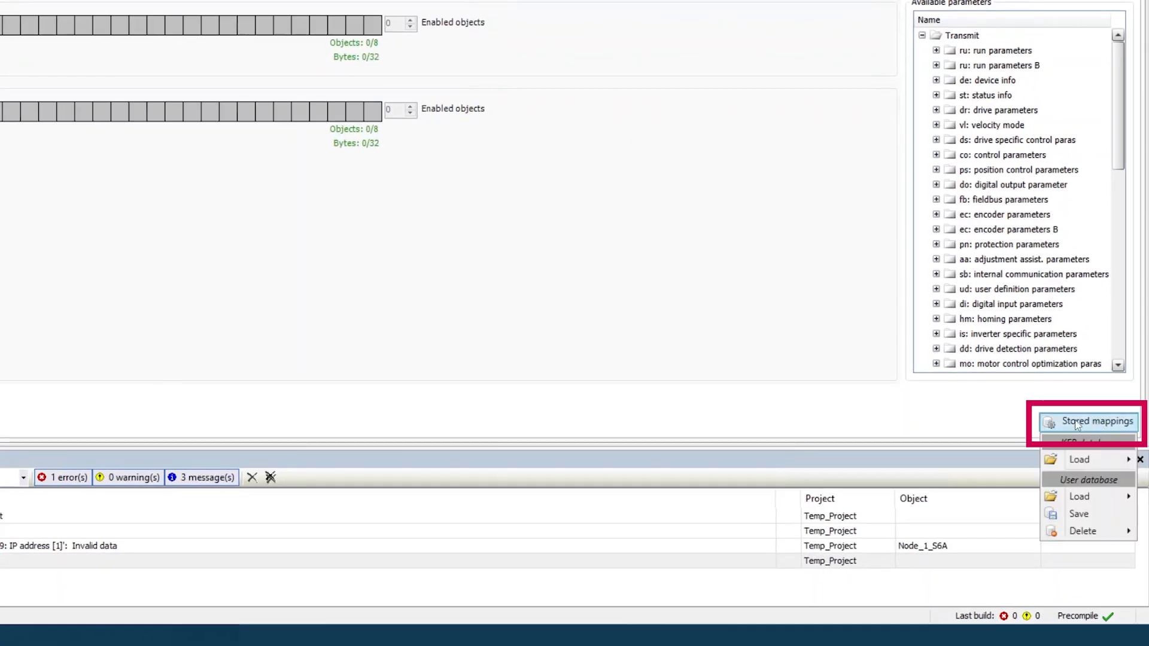
{"action": "mouse_move", "coordinate": [1062, 467]}
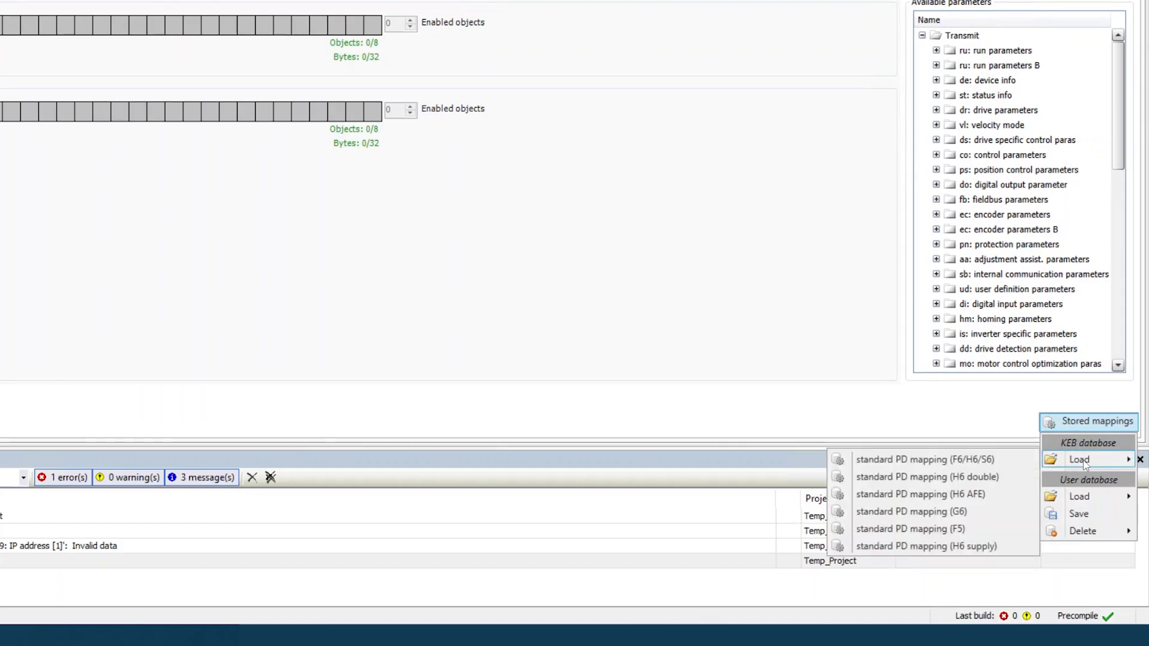
{"action": "left_click", "coordinate": [995, 461]}
{"action": "left_click", "coordinate": [468, 225]}
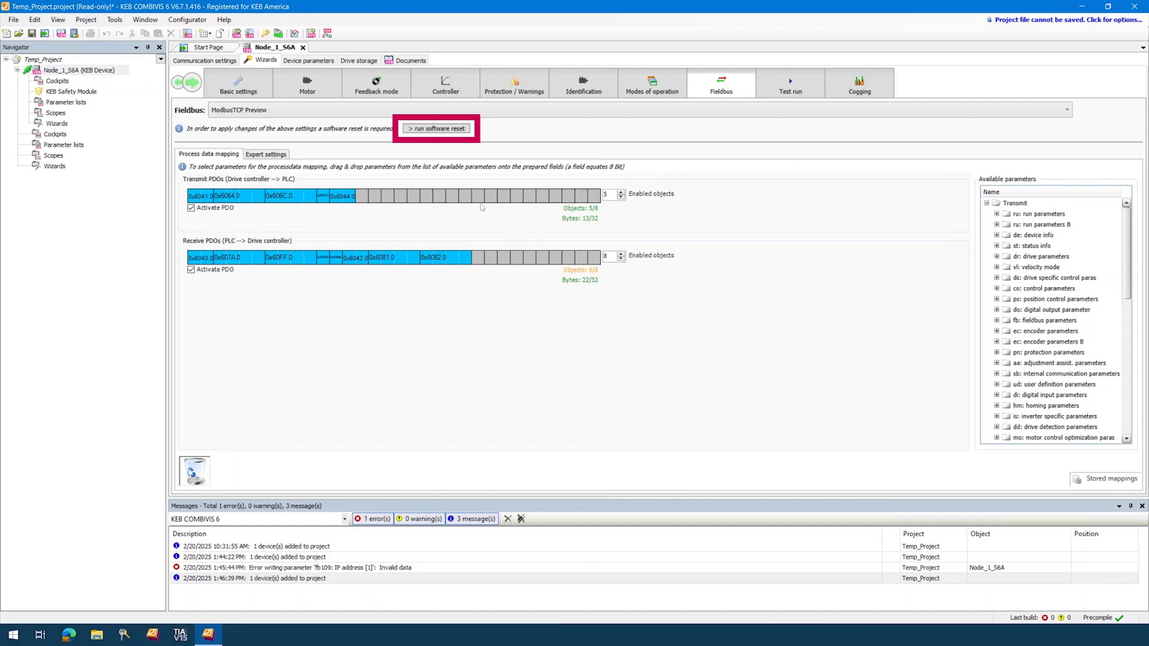
{"action": "left_click", "coordinate": [437, 130]}
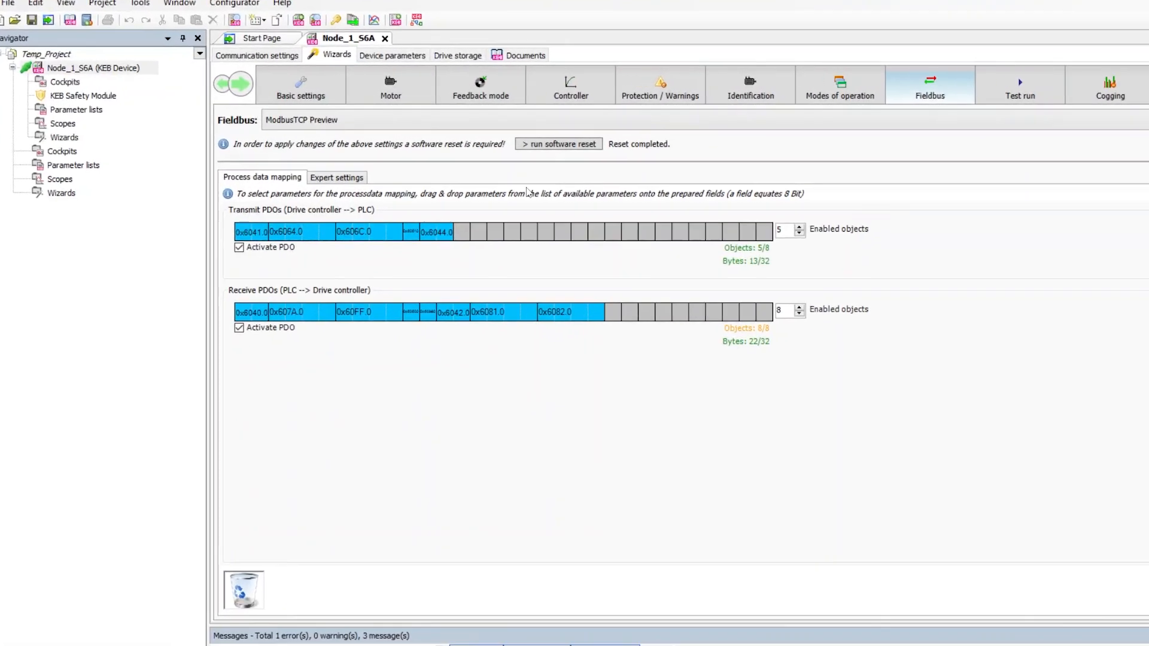
In Device parameters, expand fb: fieldbus parameters and fb109 to edit IP address 192.168.0.100.
{"action": "left_click", "coordinate": [396, 56]}
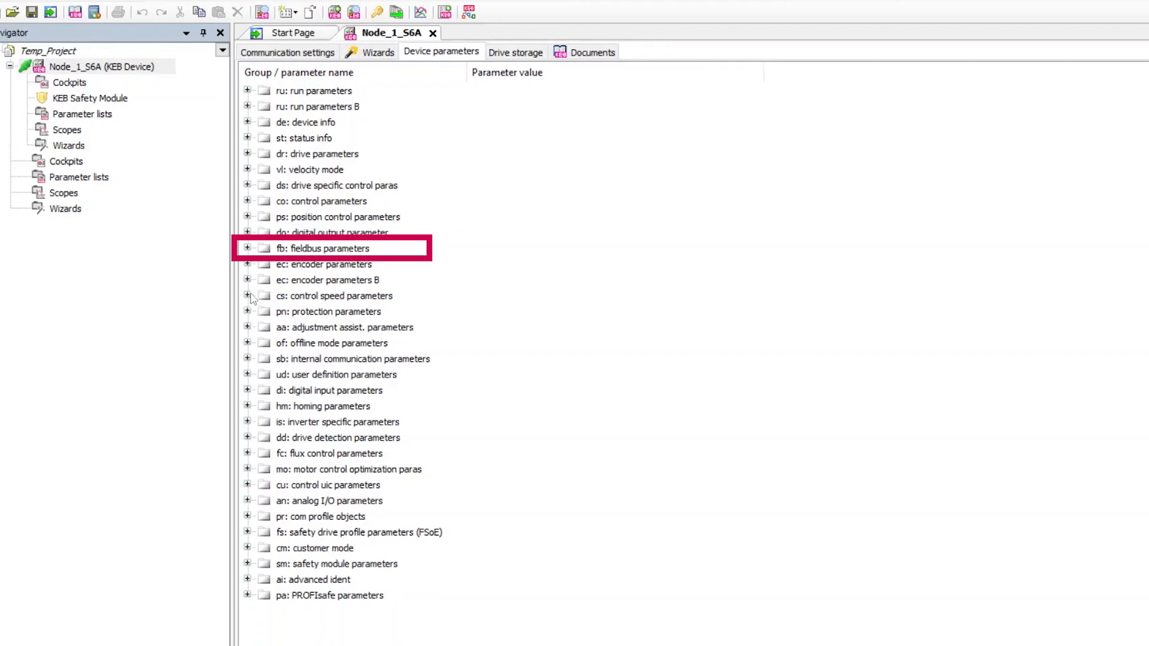
{"action": "left_click", "coordinate": [248, 249]}
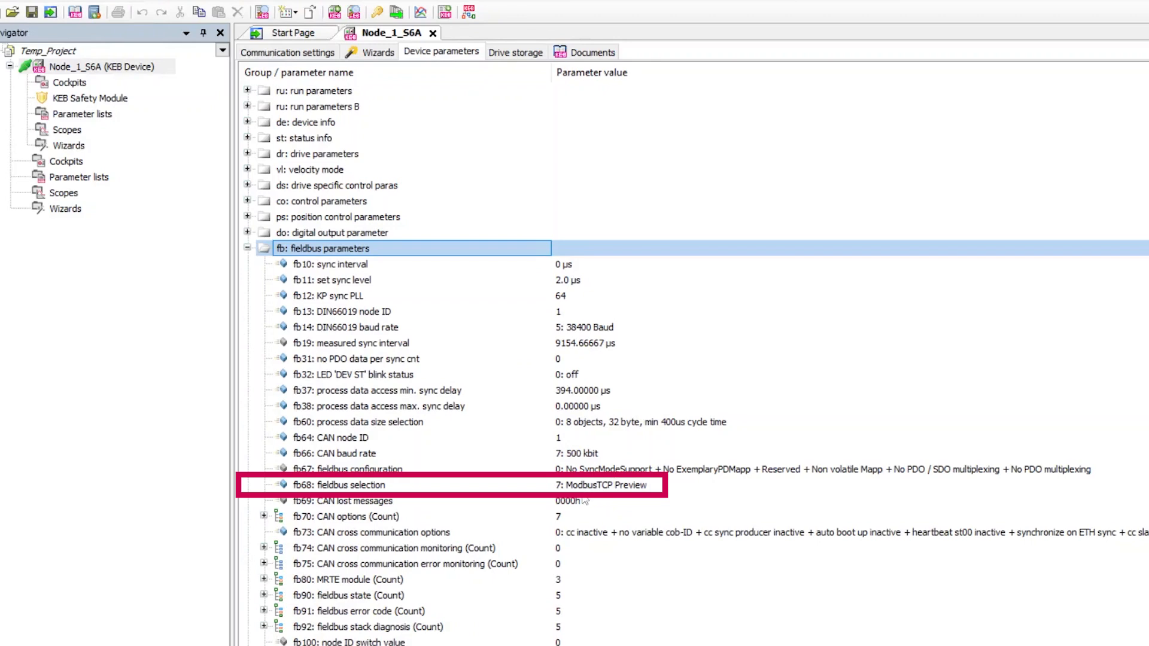
{"action": "scroll", "coordinate": [586, 498], "scroll_direction": "down", "scroll_amount": 7}
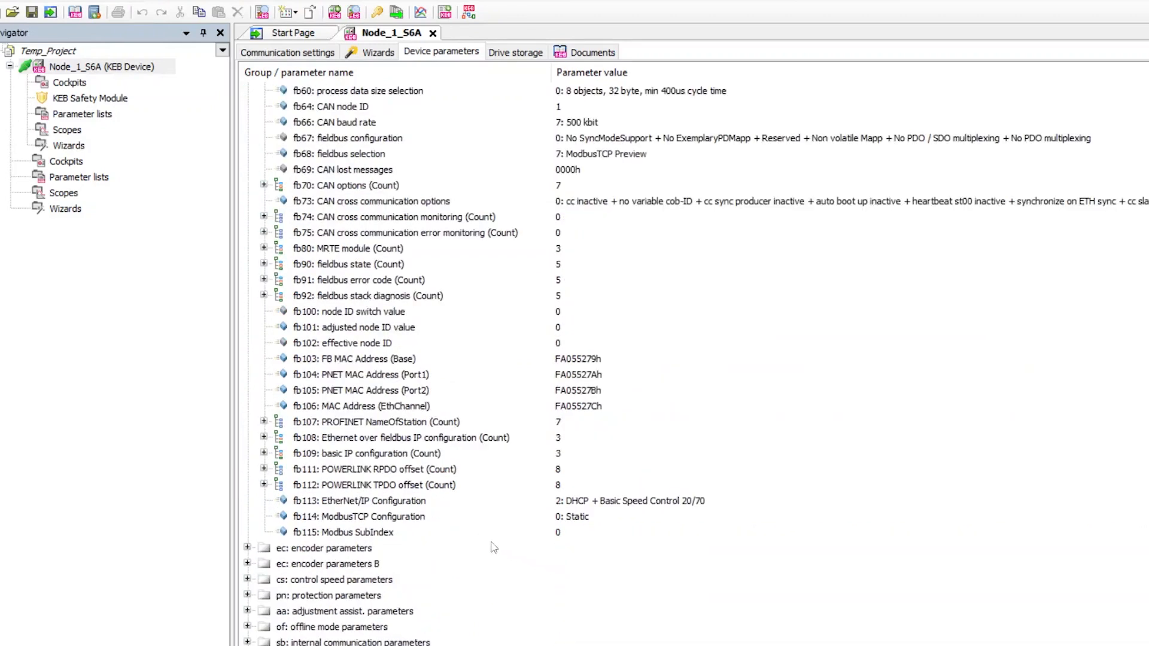
{"action": "left_click", "coordinate": [264, 453]}
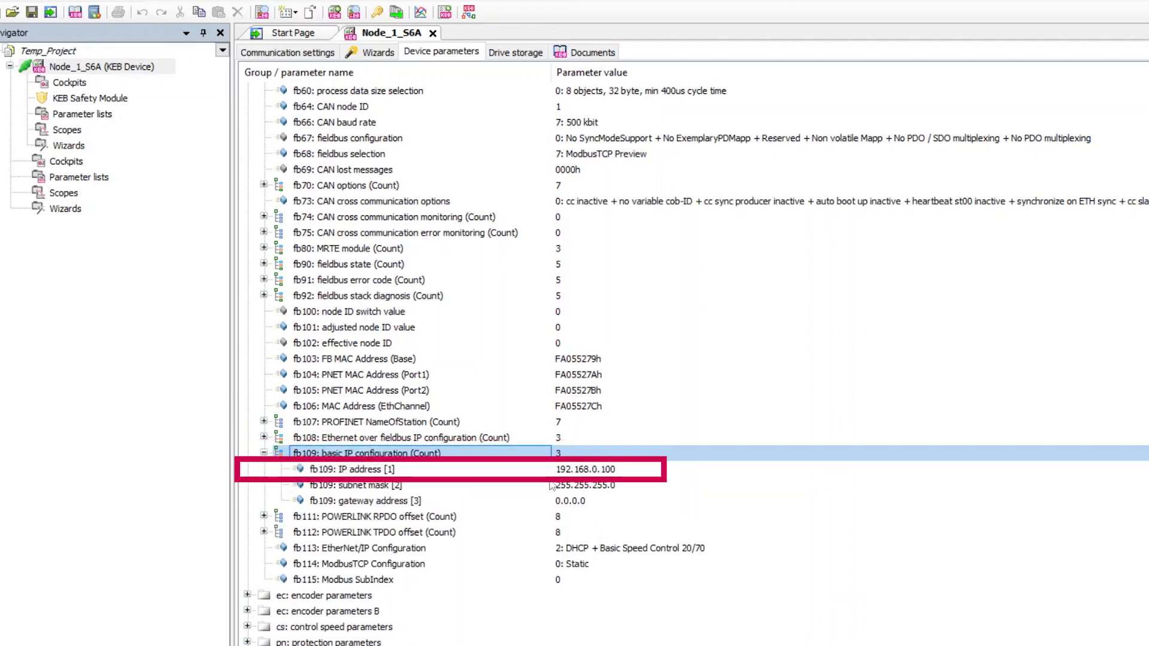
{"action": "double_click", "coordinate": [584, 471]}
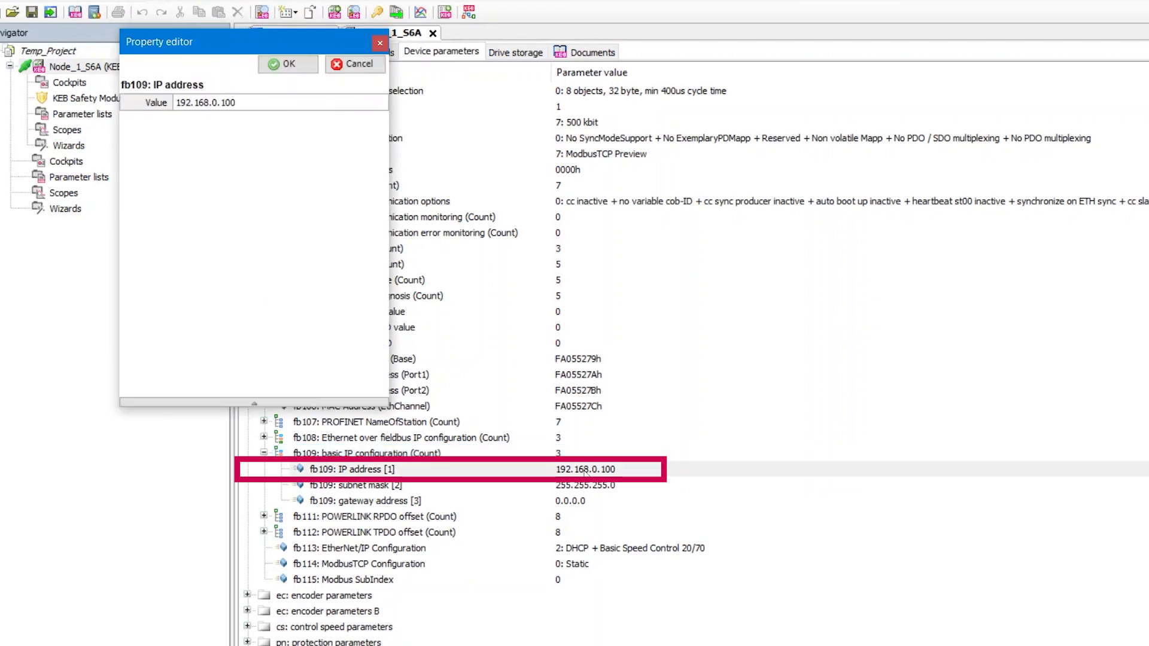
Confirm the fb109 IP address and the static fb114 ModbusTCP Configuration.
{"action": "left_click", "coordinate": [248, 105]}
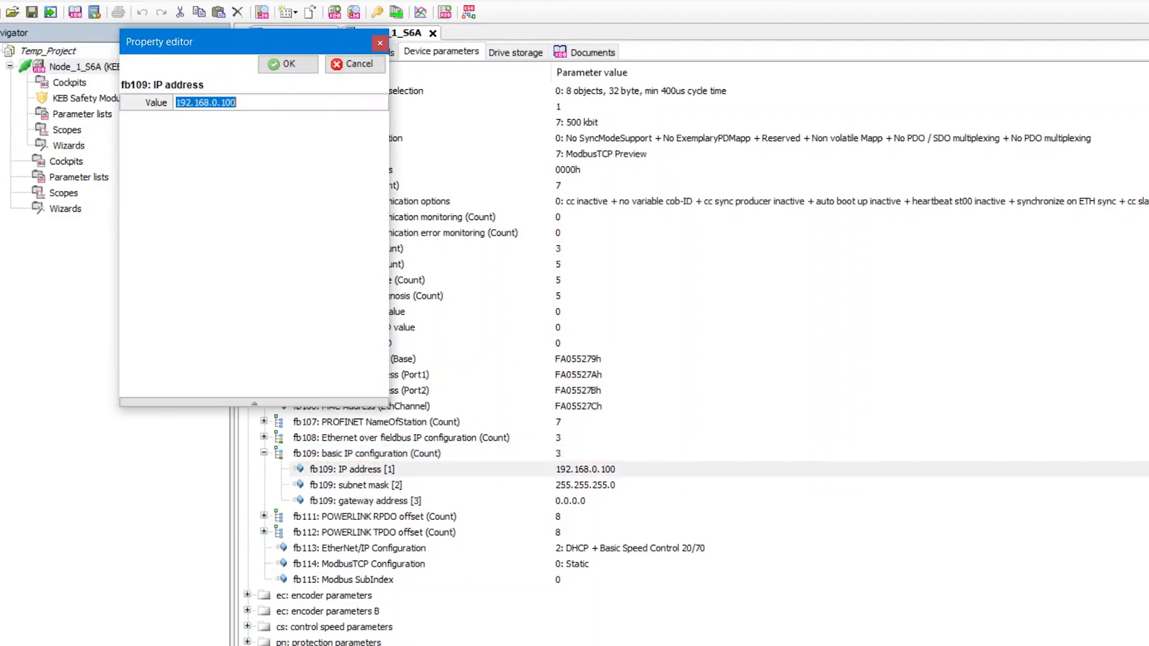
{"action": "left_click", "coordinate": [286, 64]}
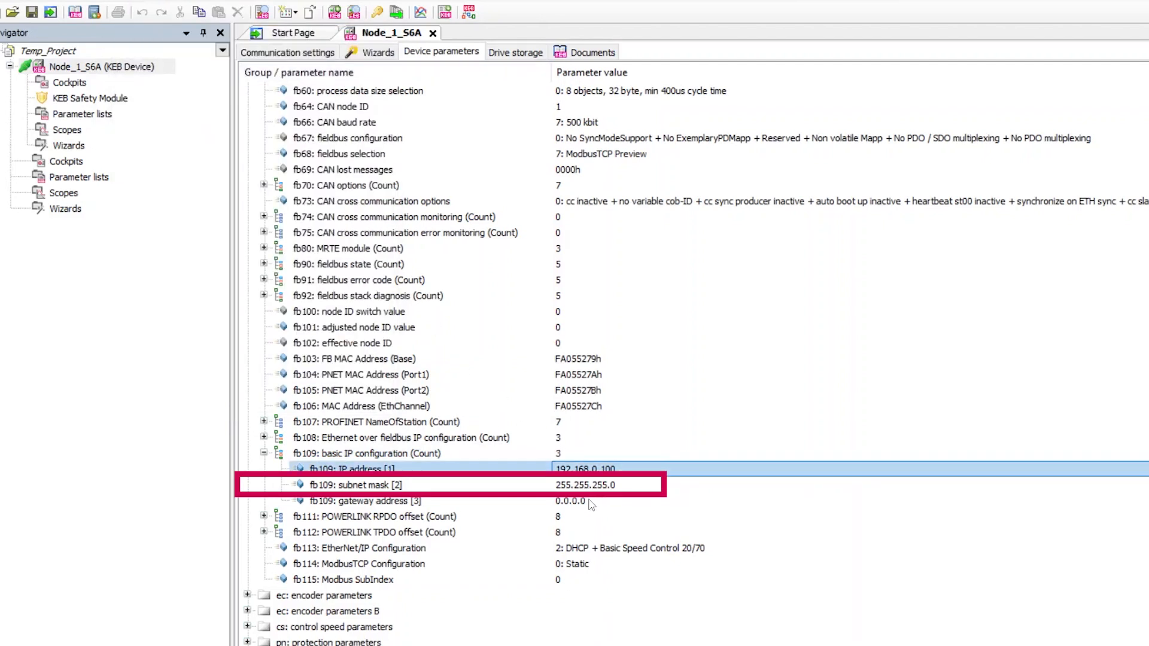
{"action": "left_click", "coordinate": [581, 565]}
{"action": "double_click", "coordinate": [581, 565]}
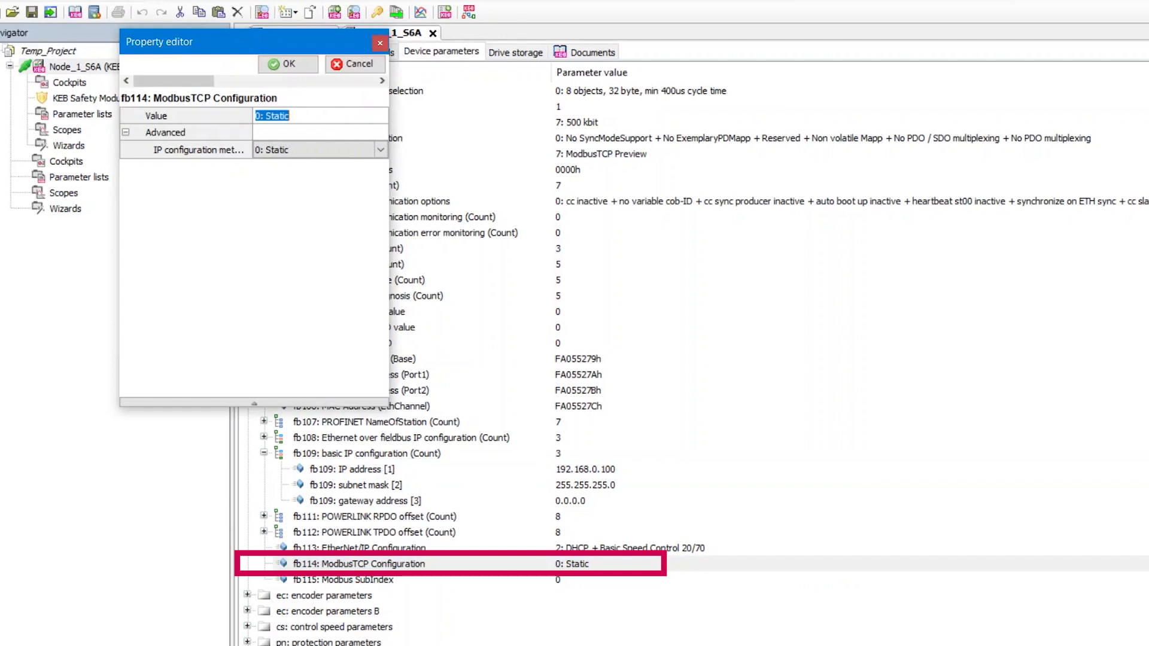
{"action": "left_click", "coordinate": [292, 64]}
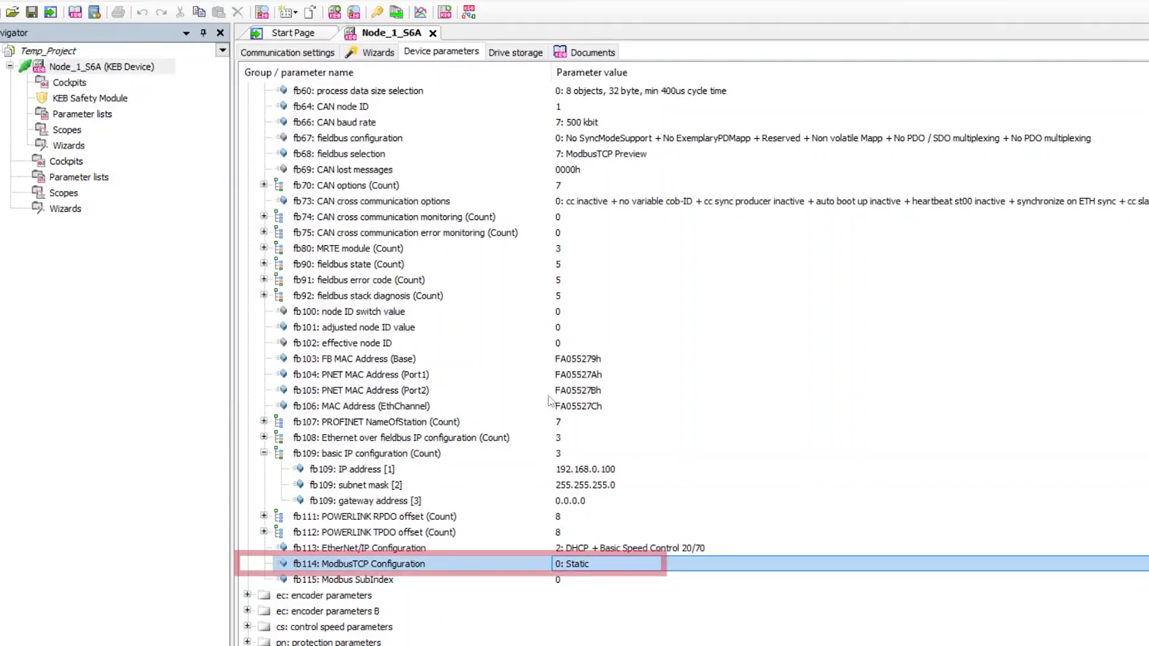
Confirm fb115 Modbus SubIndex 0 and go back to the drive's Wizards page.
{"action": "double_click", "coordinate": [560, 581]}
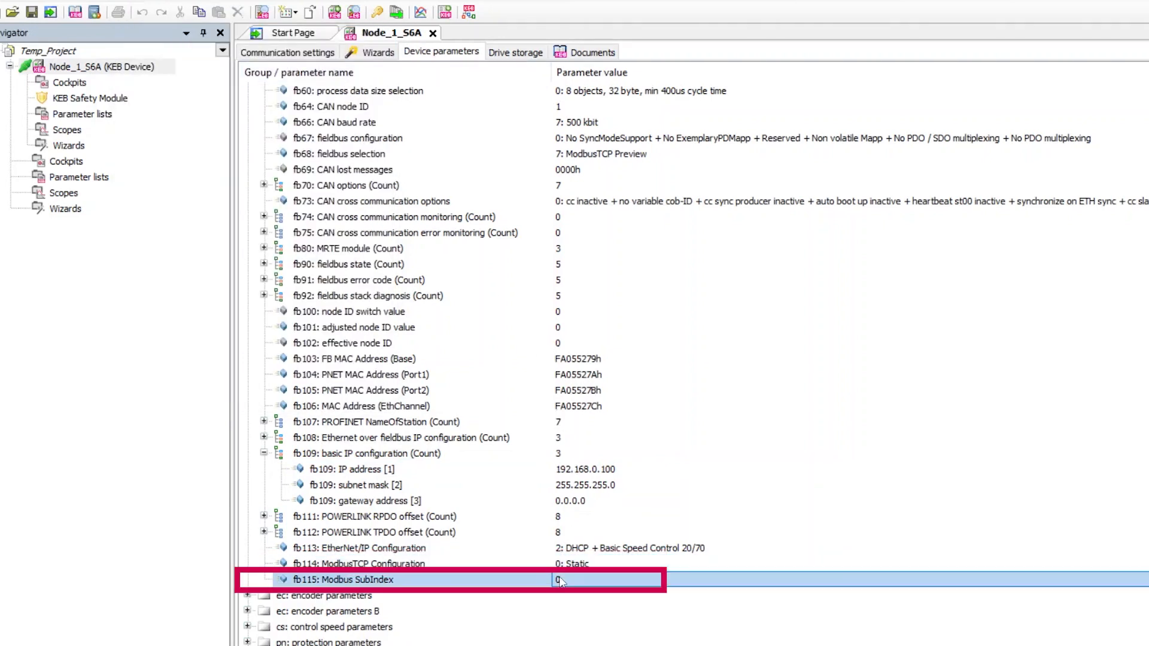
{"action": "left_click", "coordinate": [302, 67]}
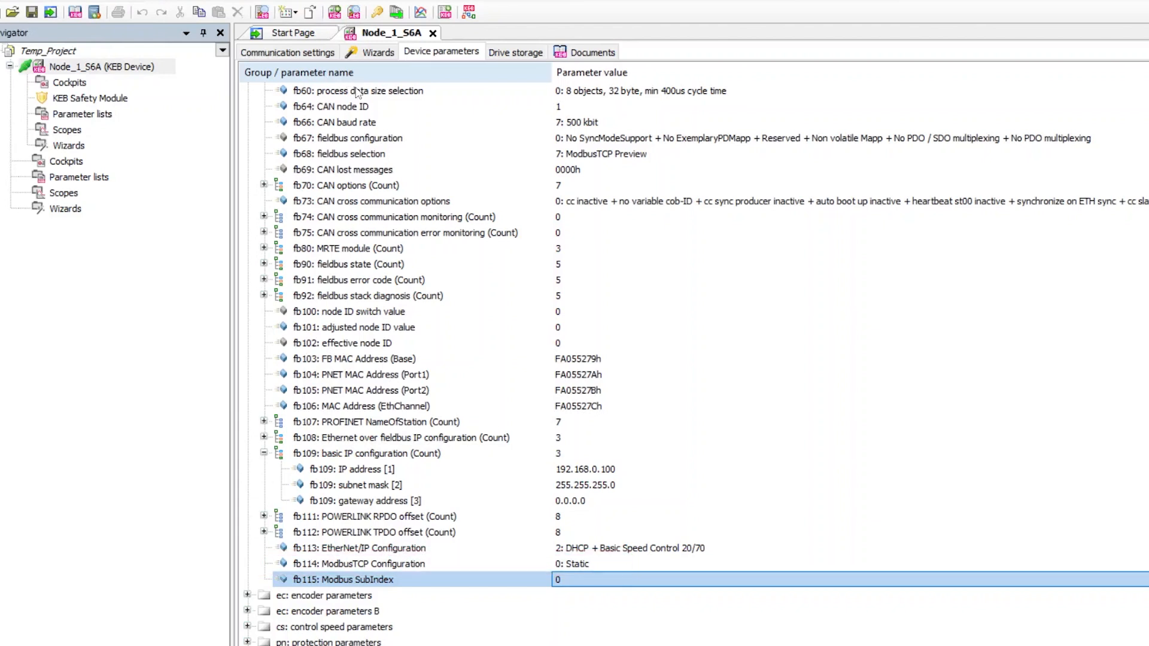
{"action": "left_click", "coordinate": [369, 54]}
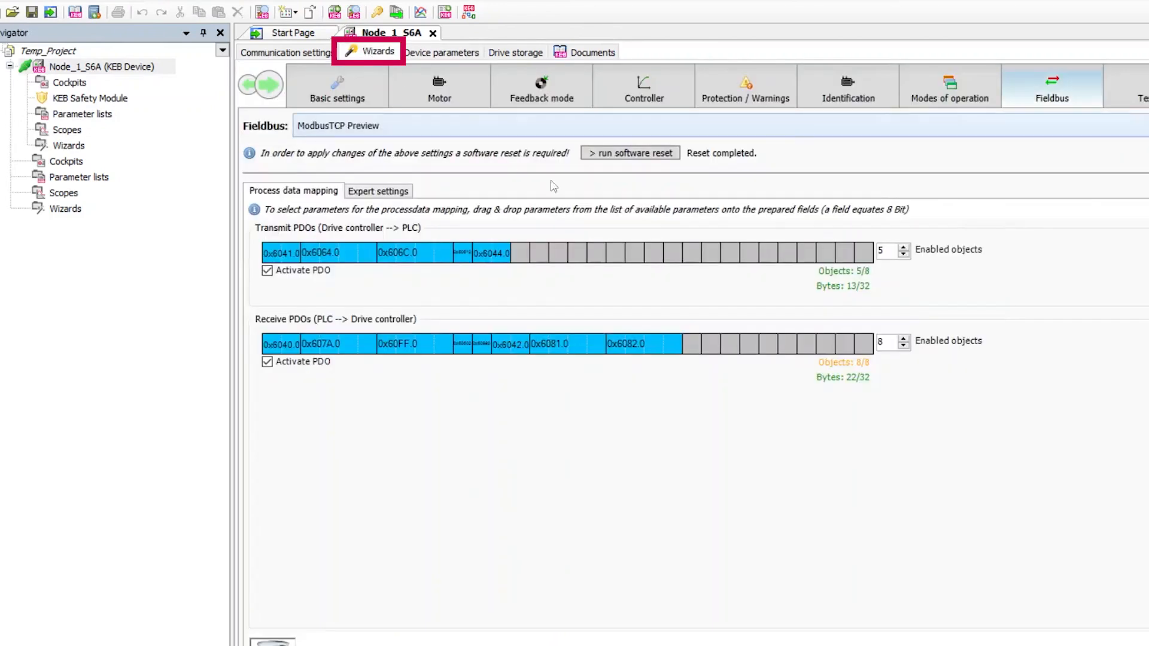
Run a software reset of the drive from the Fieldbus wizard page.
{"action": "left_click", "coordinate": [618, 154]}
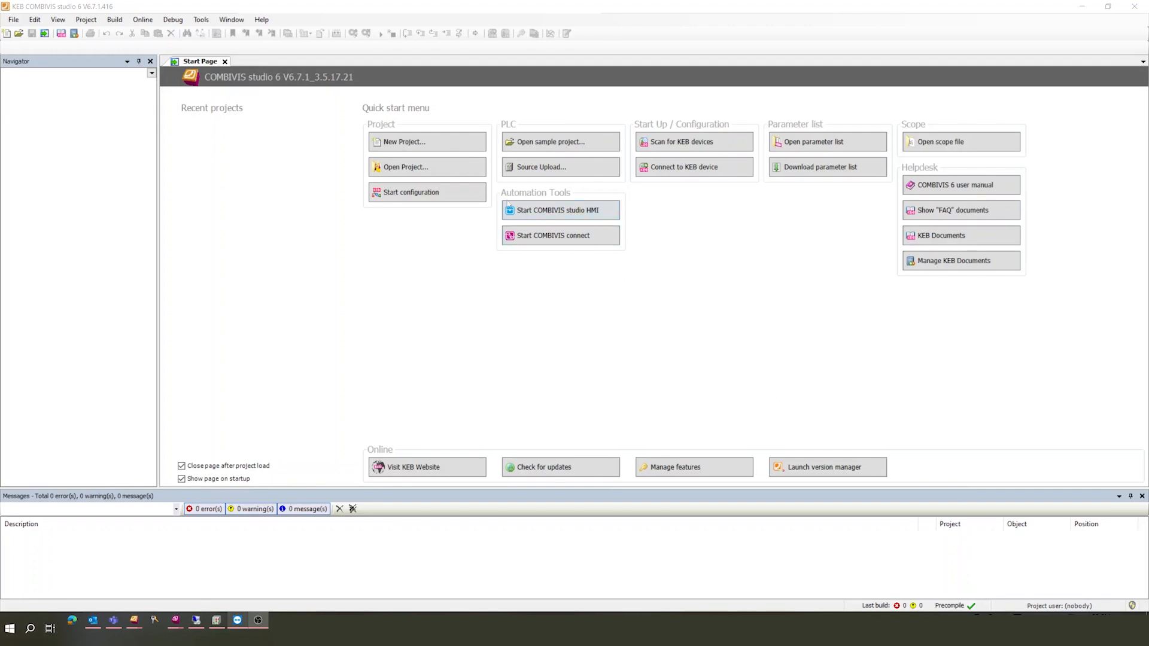
Create a new empty project named ModbusSampleProject.
{"action": "left_click", "coordinate": [426, 148]}
{"action": "type", "text": "ModbusSampleProject"}
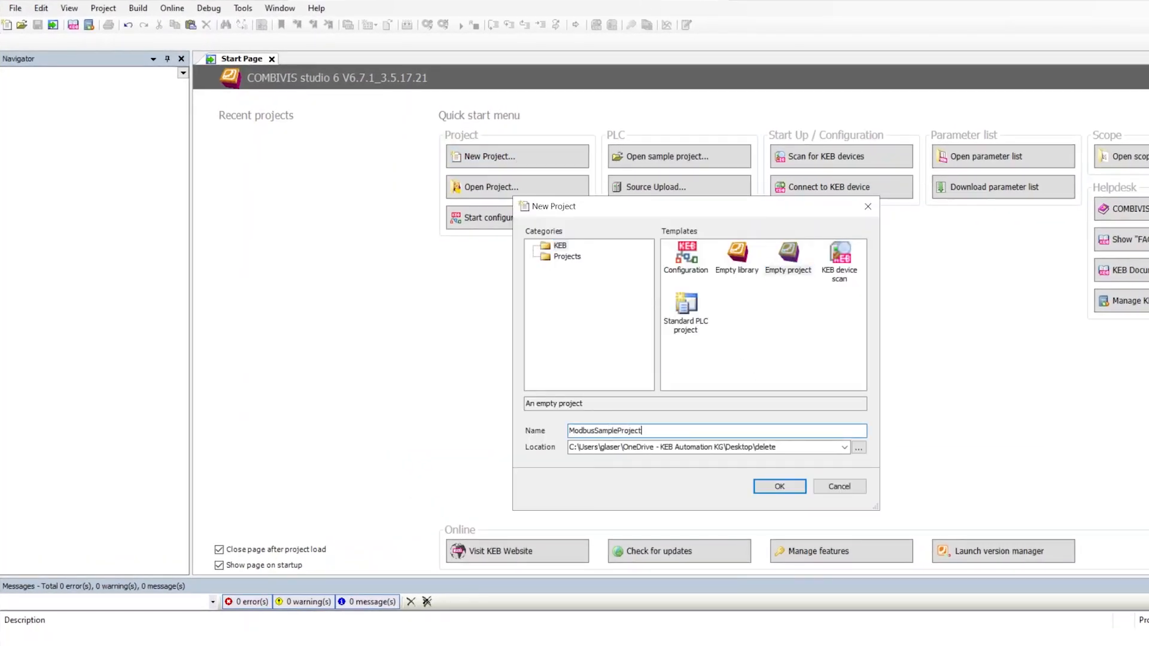
{"action": "left_click", "coordinate": [761, 488]}
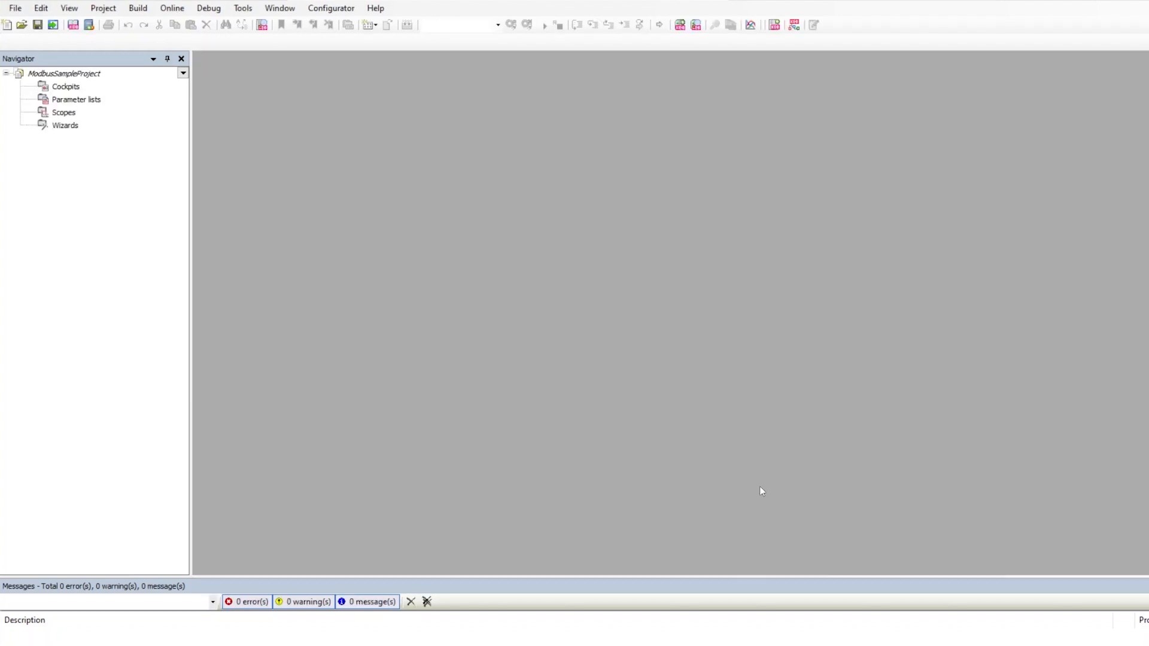
Add a CODESYS Control Win V3 PLC device to the project root.
{"action": "right_click", "coordinate": [85, 74]}
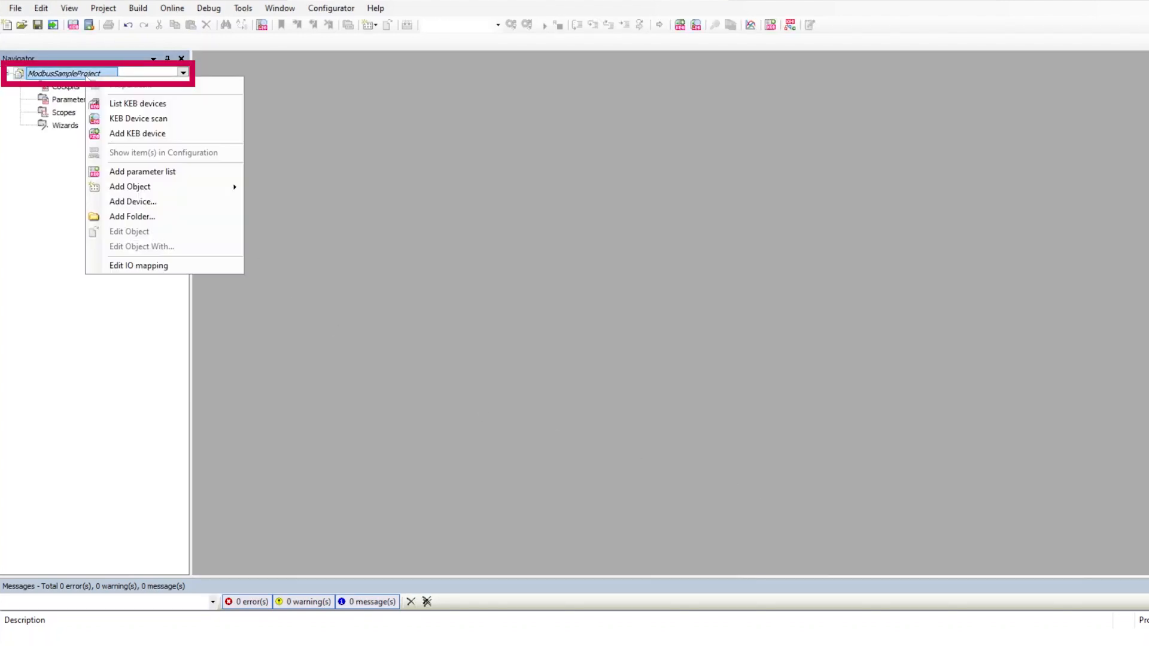
{"action": "left_click", "coordinate": [144, 202]}
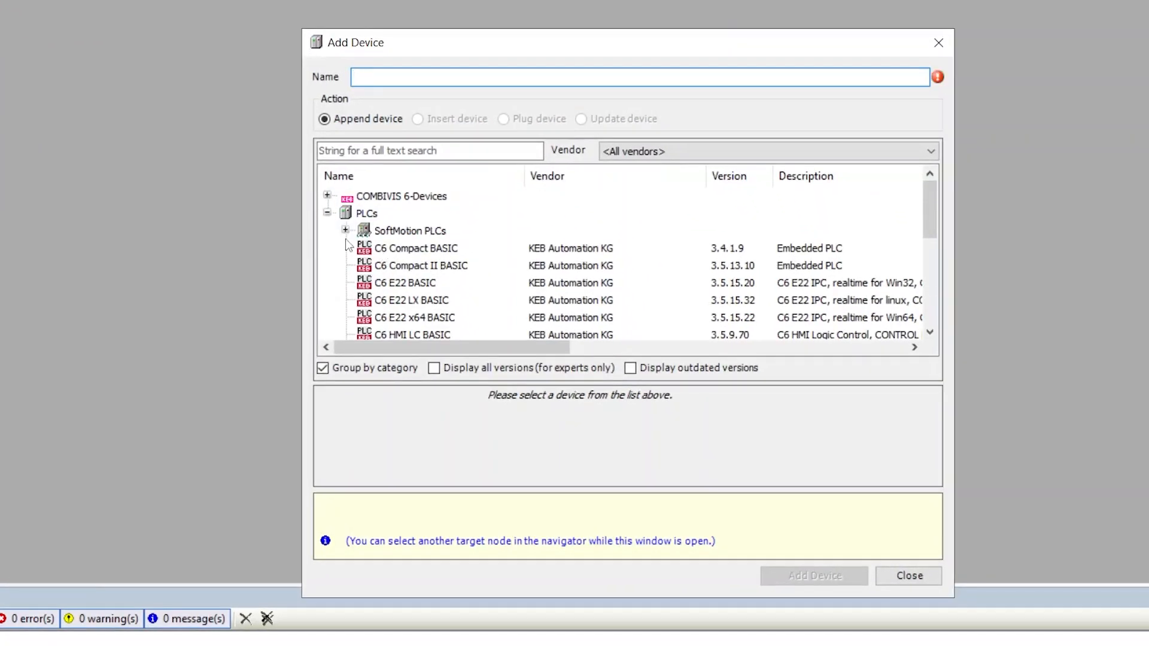
{"action": "scroll", "coordinate": [371, 249], "scroll_direction": "down", "scroll_amount": 3}
{"action": "left_click", "coordinate": [433, 284]}
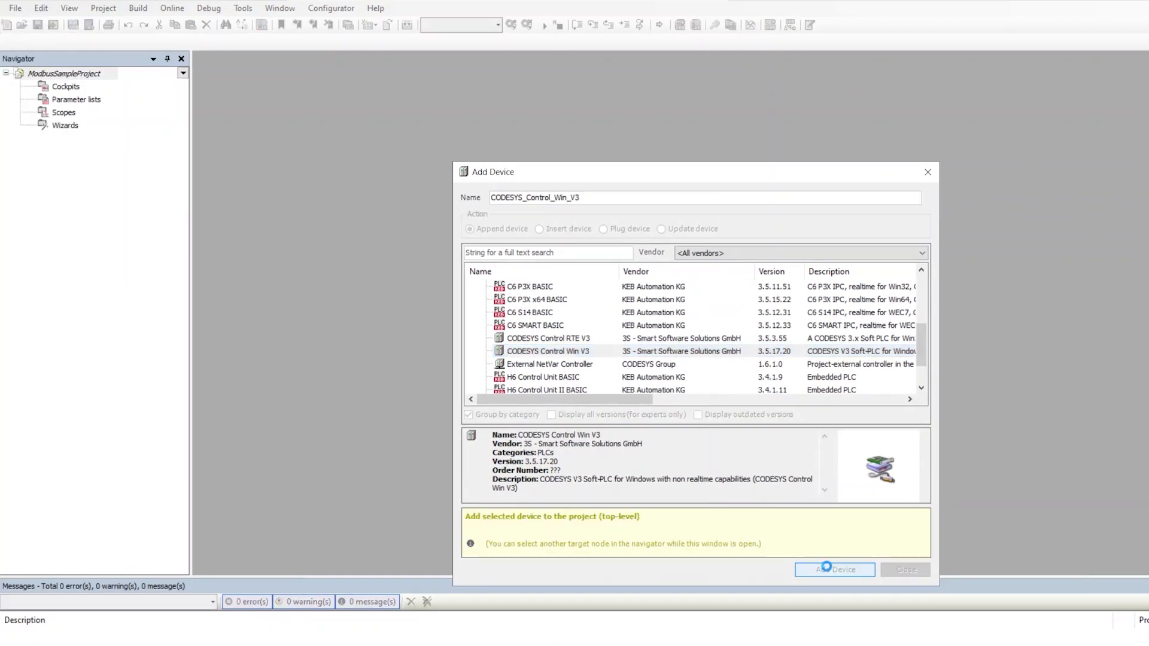
{"action": "left_click", "coordinate": [805, 572]}
{"action": "left_click", "coordinate": [905, 569]}
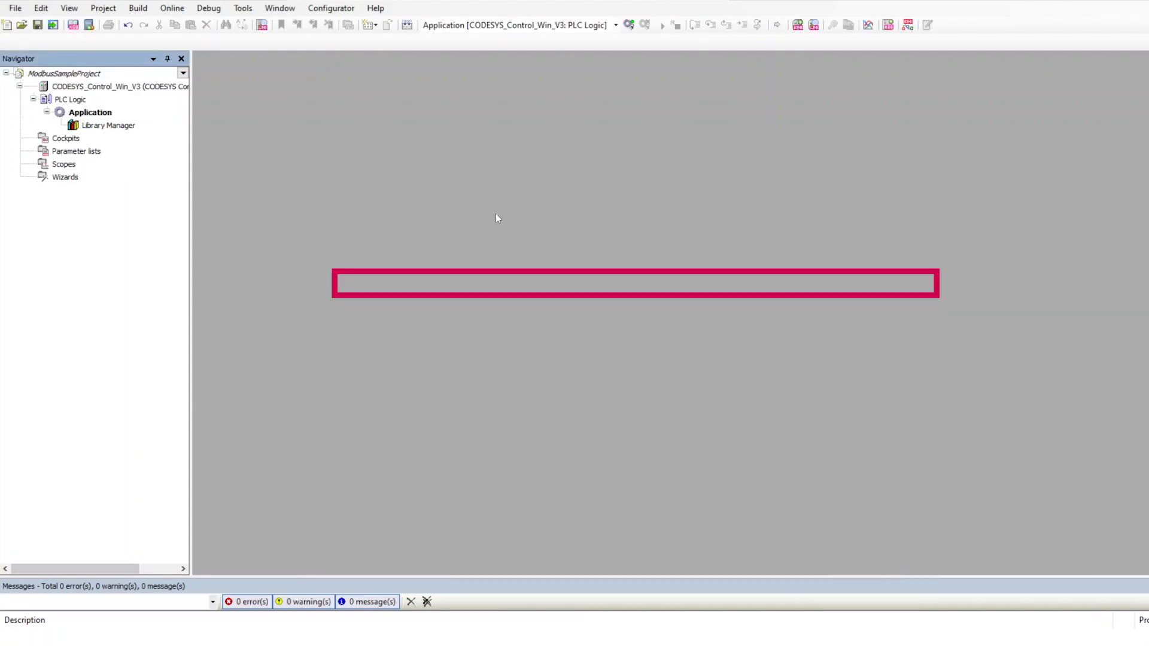
Add a Task Configuration object to the controller's Application.
{"action": "left_click", "coordinate": [124, 88]}
{"action": "double_click", "coordinate": [124, 88]}
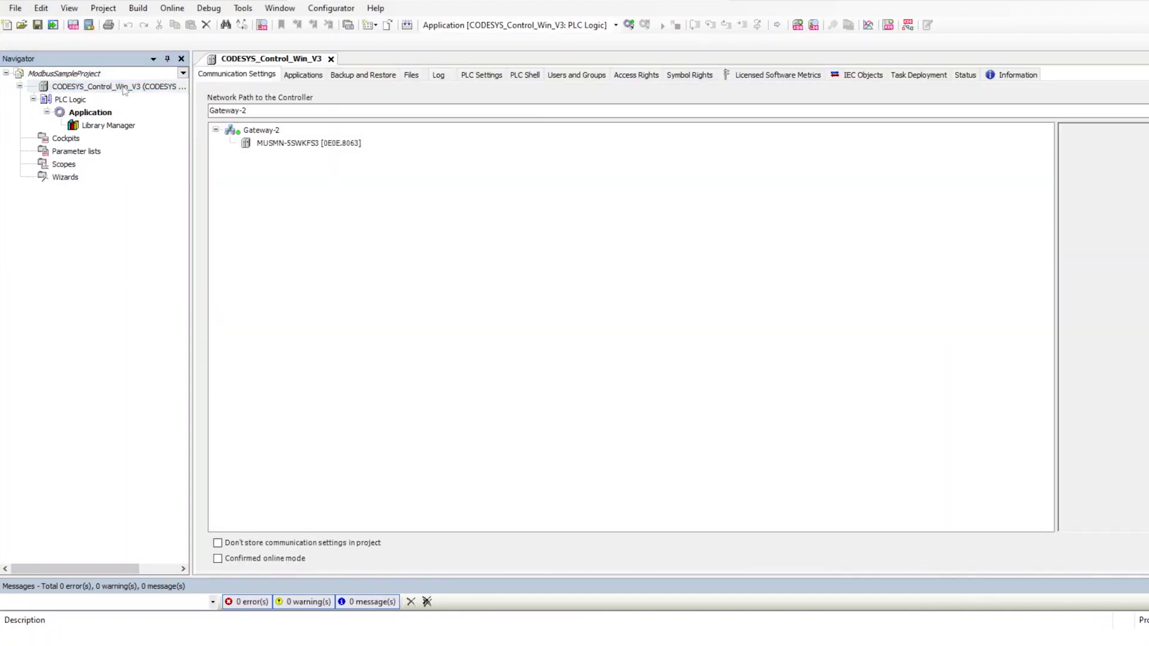
{"action": "right_click", "coordinate": [91, 113]}
{"action": "mouse_move", "coordinate": [190, 291]}
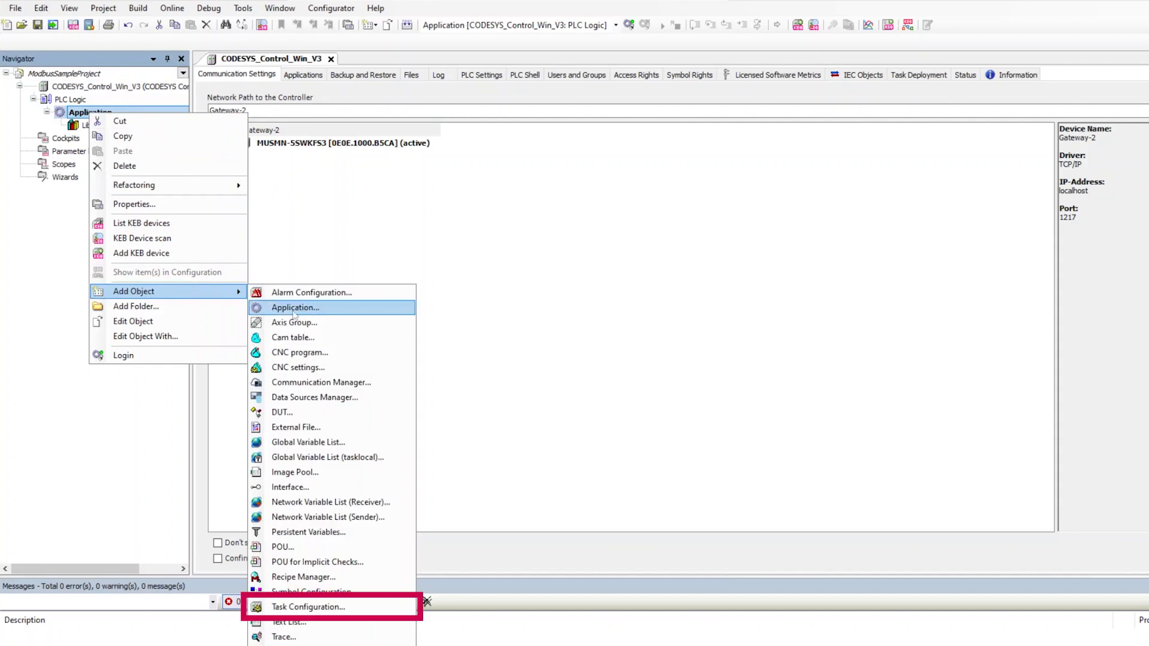
{"action": "left_click", "coordinate": [318, 607]}
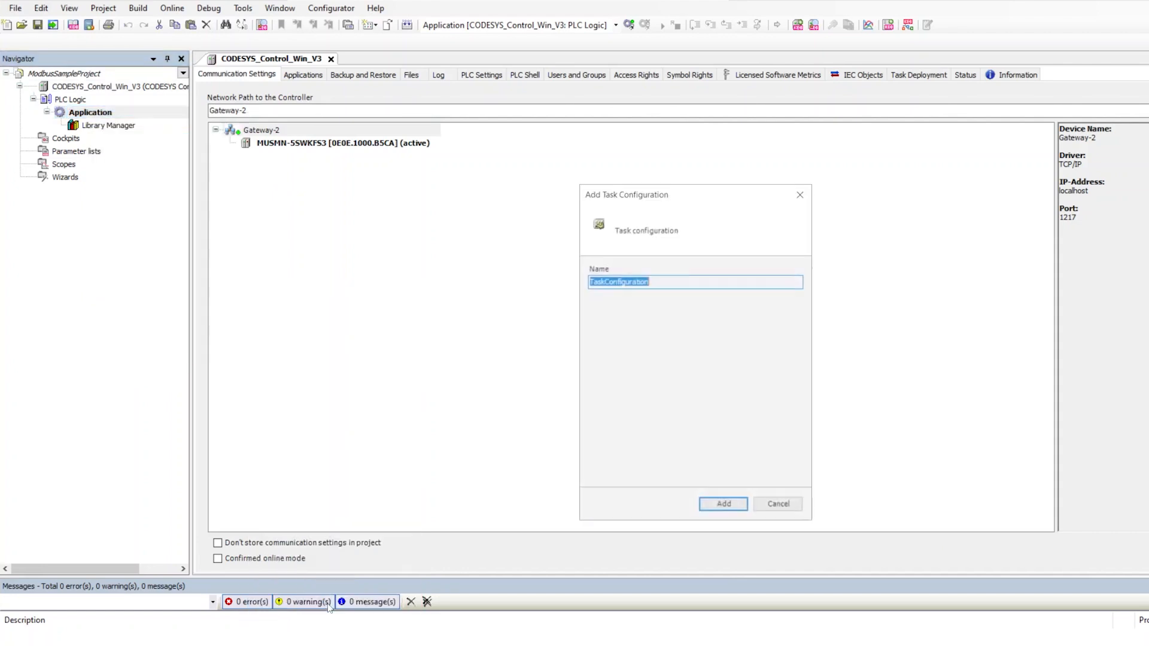
{"action": "left_click", "coordinate": [701, 506]}
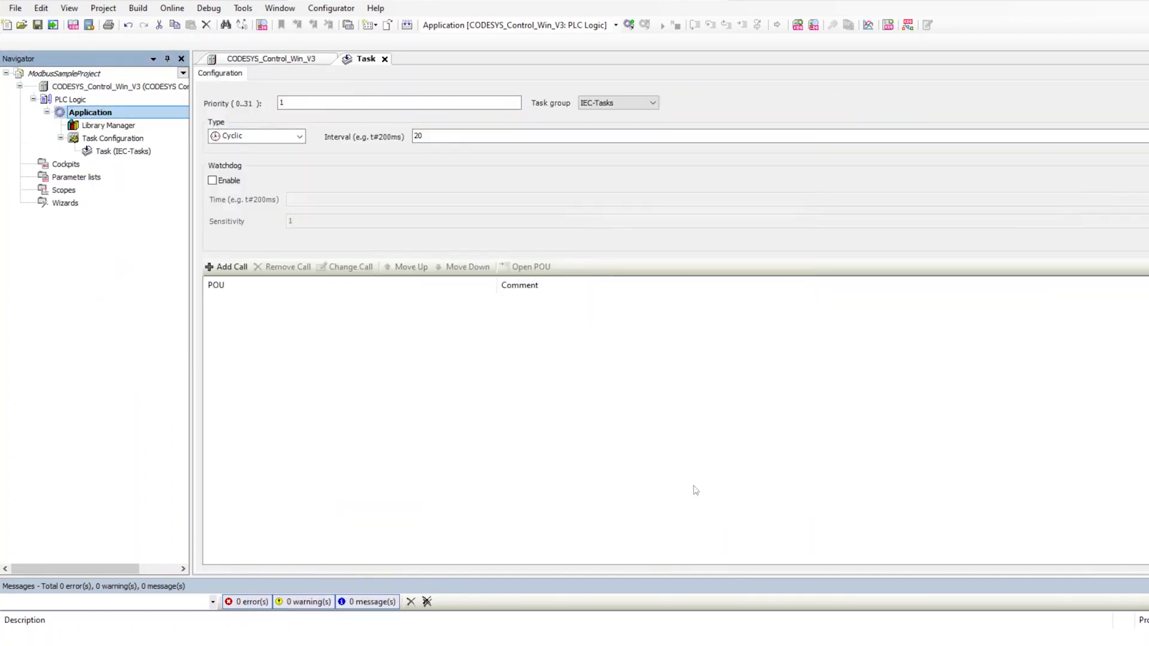
Add a new POU program to the Application.
{"action": "right_click", "coordinate": [94, 114]}
{"action": "mouse_move", "coordinate": [228, 290]}
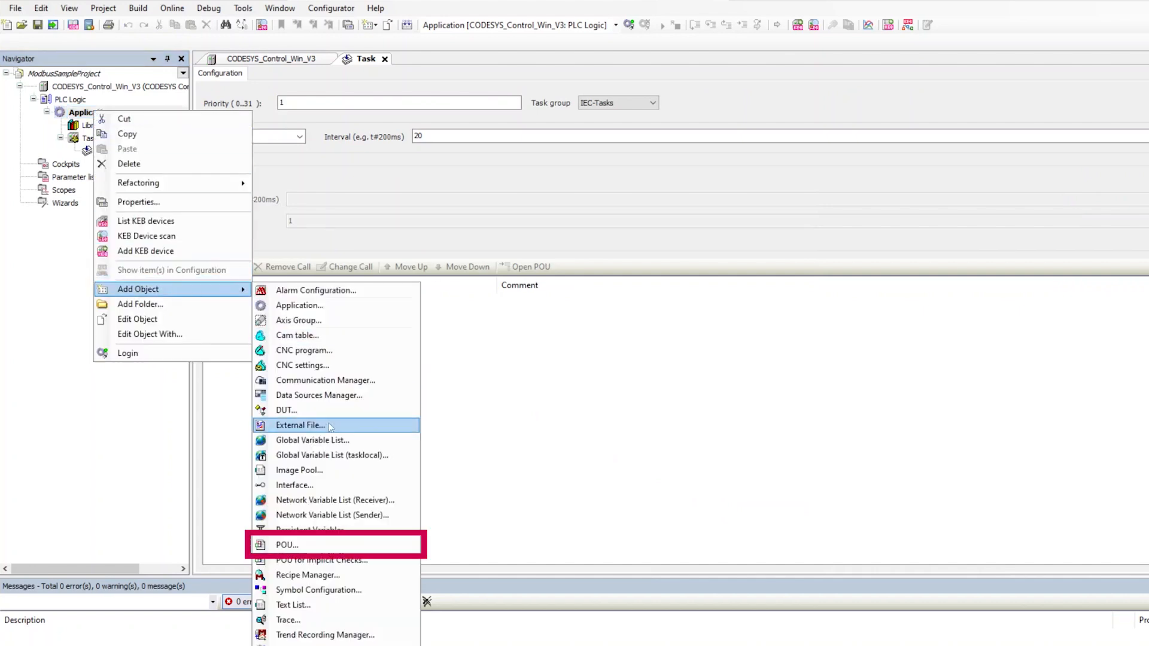
{"action": "left_click", "coordinate": [286, 545]}
{"action": "left_click", "coordinate": [715, 557]}
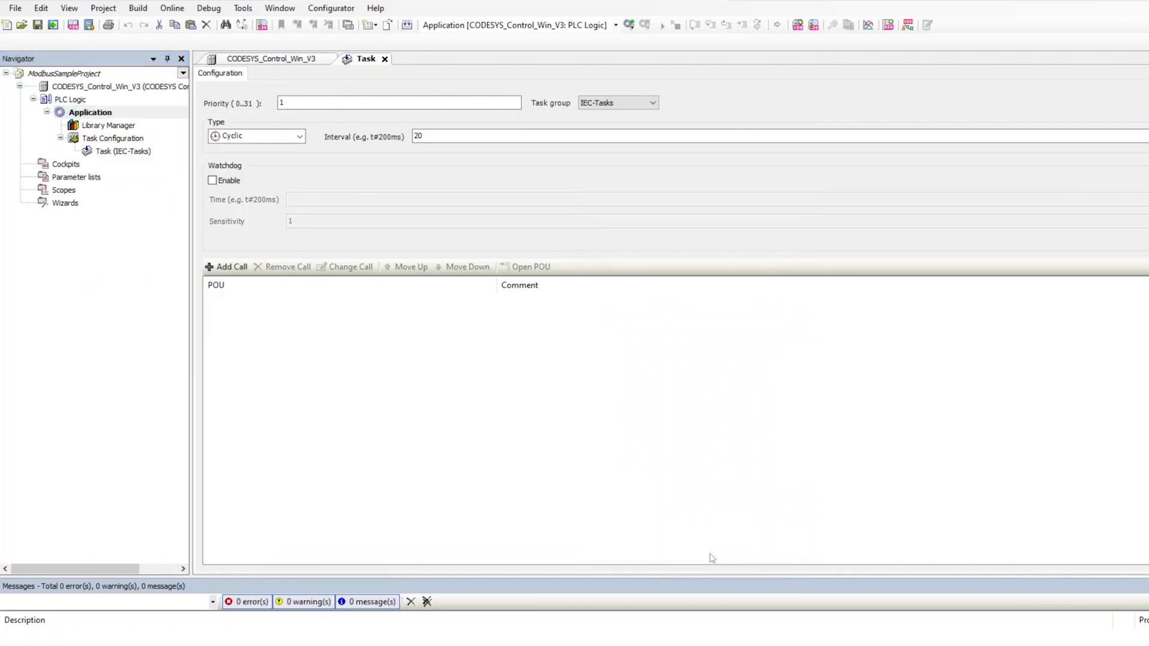
Add a call to the POU program in the Task, then close the open editors.
{"action": "double_click", "coordinate": [121, 166]}
{"action": "left_click", "coordinate": [227, 267]}
{"action": "left_click", "coordinate": [578, 190]}
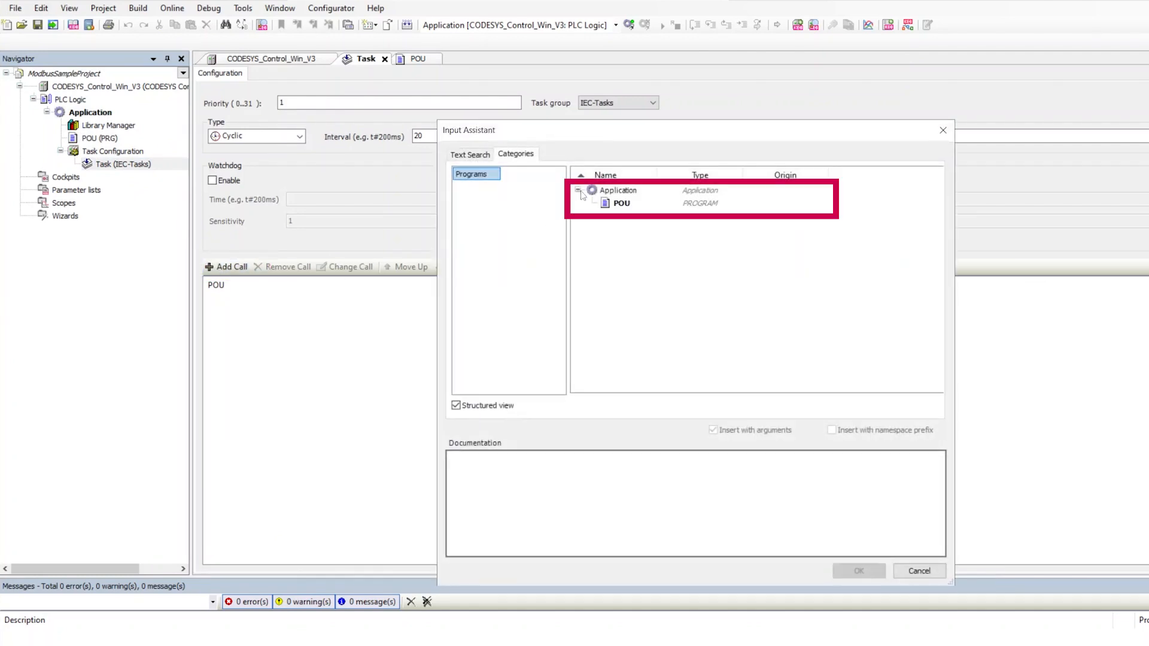
{"action": "left_click", "coordinate": [623, 203]}
{"action": "left_click", "coordinate": [859, 571]}
{"action": "left_click", "coordinate": [436, 60]}
{"action": "left_click", "coordinate": [385, 59]}
{"action": "left_click", "coordinate": [331, 59]}
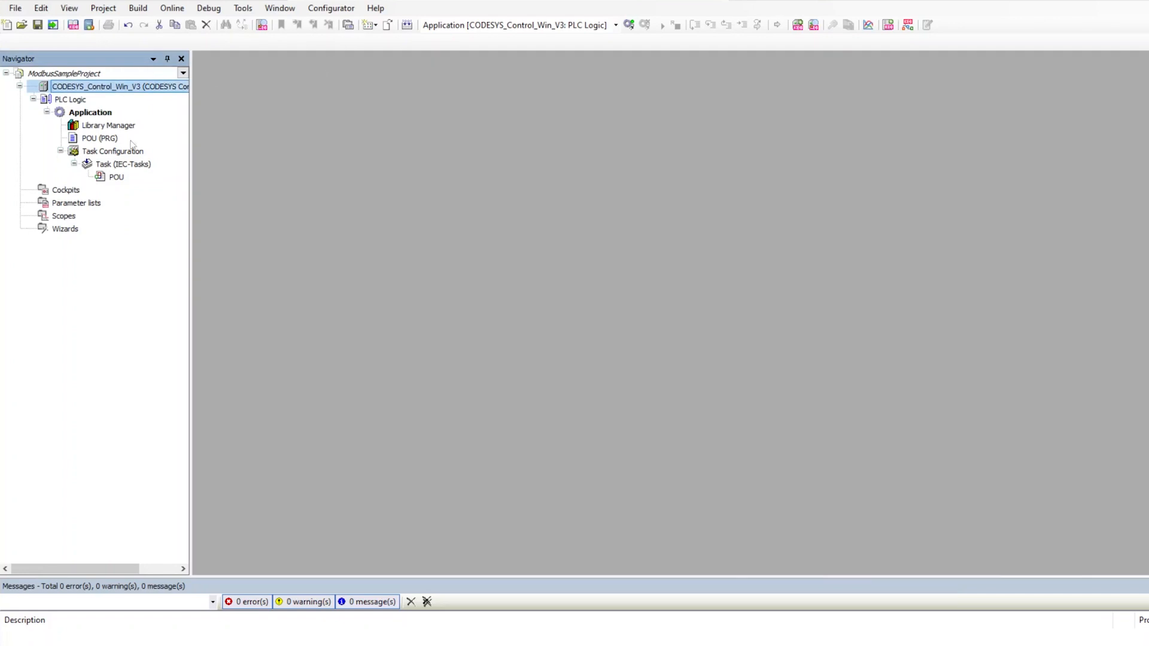
Add an Ethernet adapter device under the CODESYS controller.
{"action": "right_click", "coordinate": [76, 89]}
{"action": "left_click", "coordinate": [153, 283]}
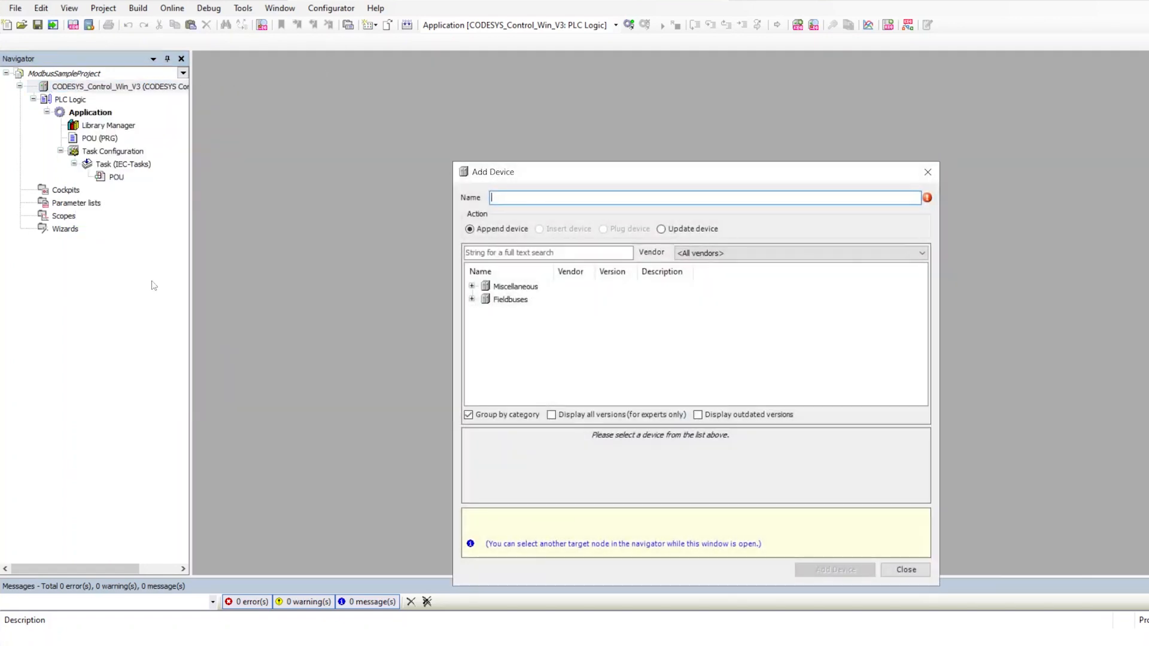
{"action": "double_click", "coordinate": [485, 299]}
{"action": "double_click", "coordinate": [500, 339]}
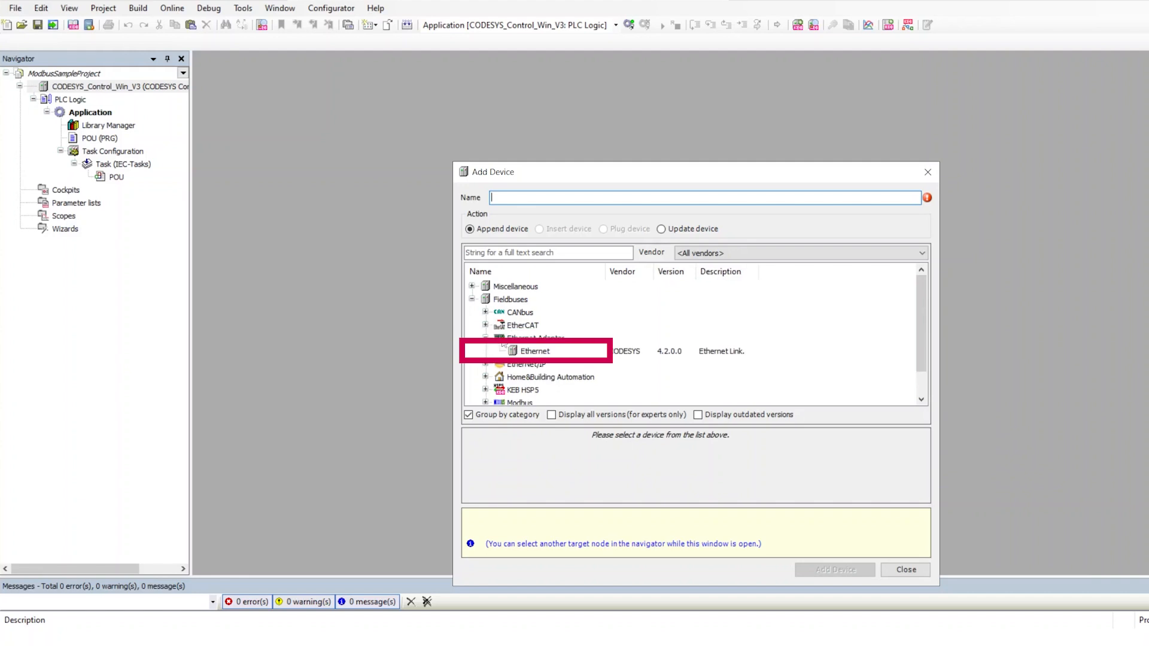
{"action": "left_click", "coordinate": [532, 352]}
{"action": "left_click", "coordinate": [833, 569]}
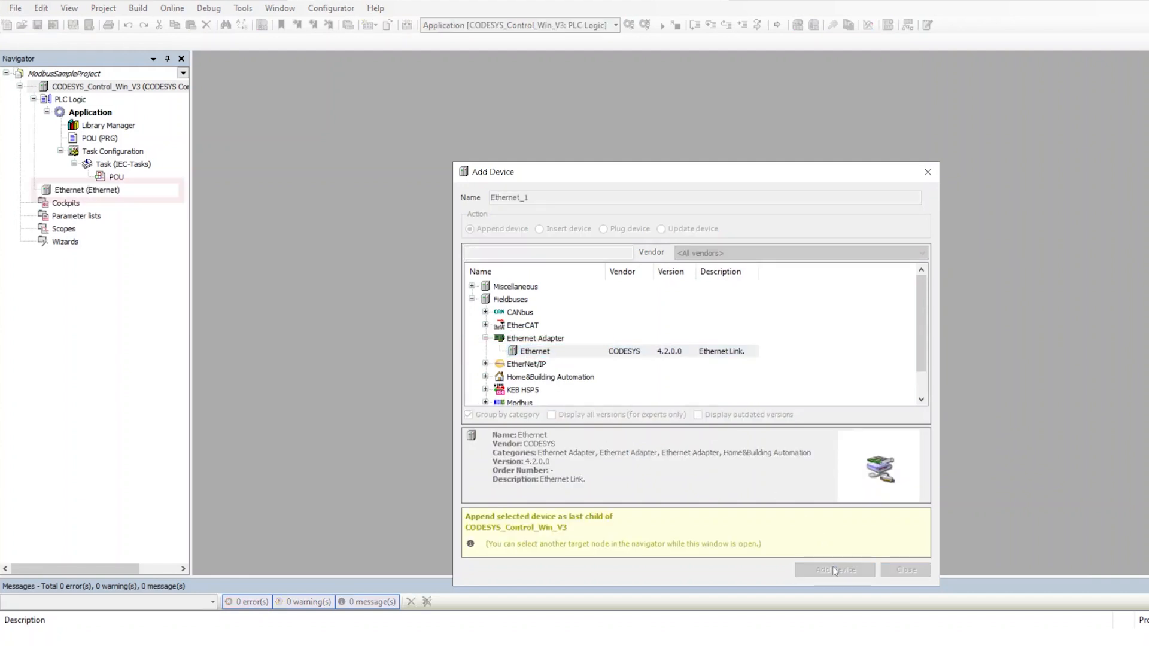
Add a Modbus TCP Client under Ethernet and a Modbus TCP Server under the client.
{"action": "left_click", "coordinate": [71, 191]}
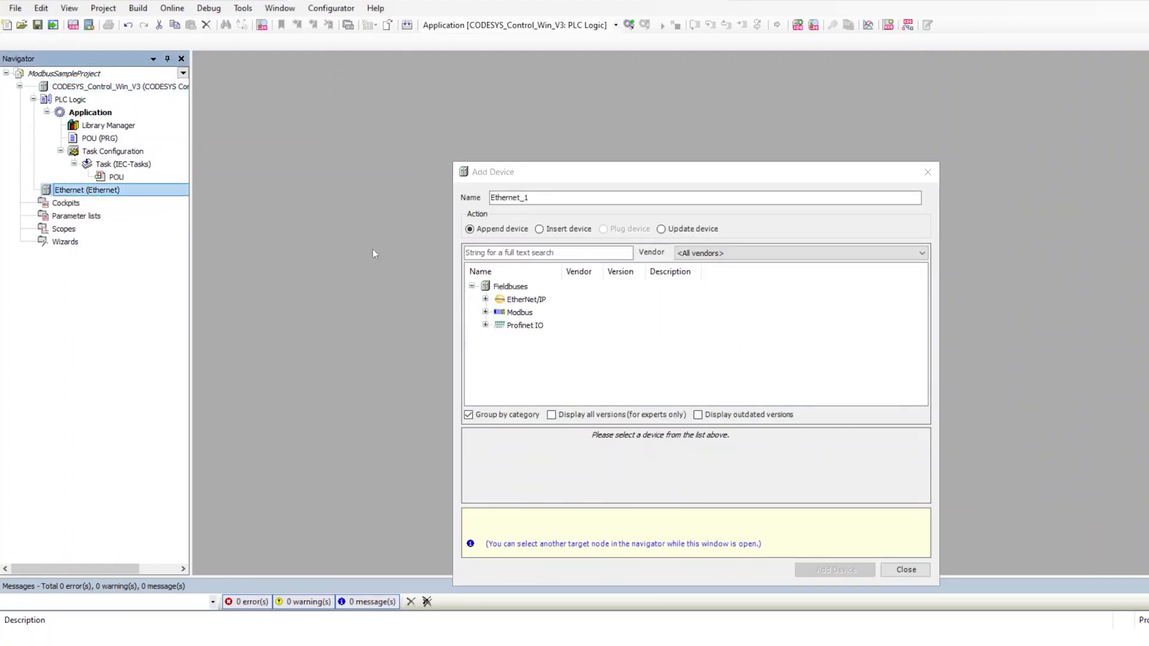
{"action": "left_click", "coordinate": [486, 312]}
{"action": "left_click", "coordinate": [499, 325]}
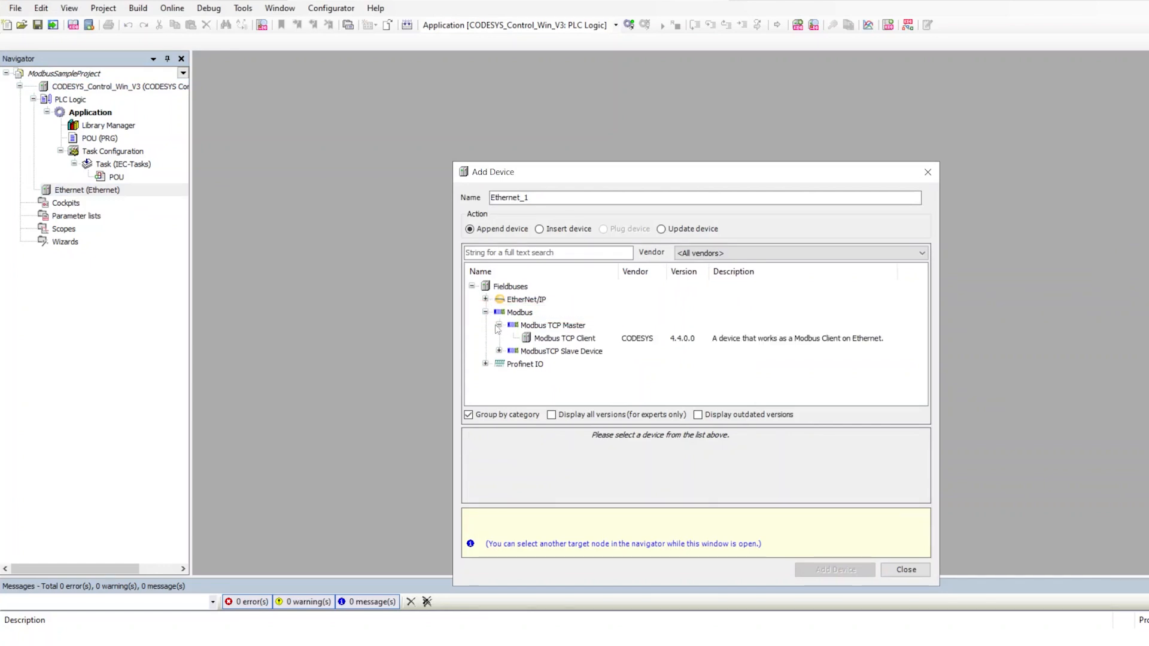
{"action": "left_click", "coordinate": [578, 339]}
{"action": "left_click", "coordinate": [835, 570]}
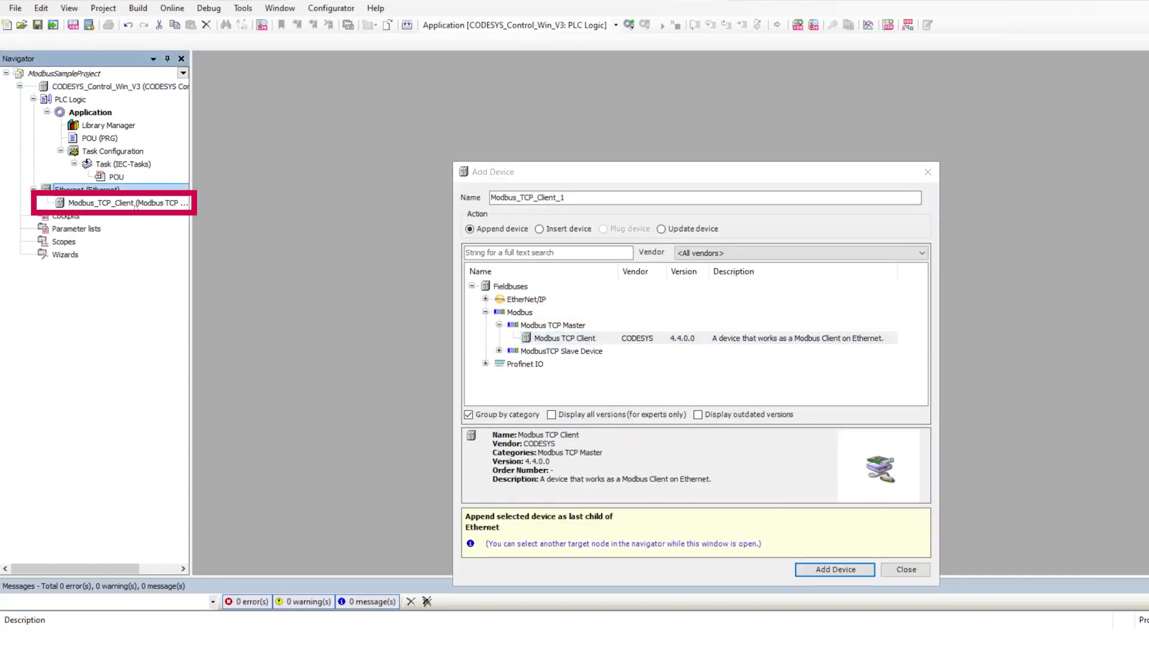
{"action": "left_click", "coordinate": [558, 326]}
{"action": "left_click", "coordinate": [835, 569]}
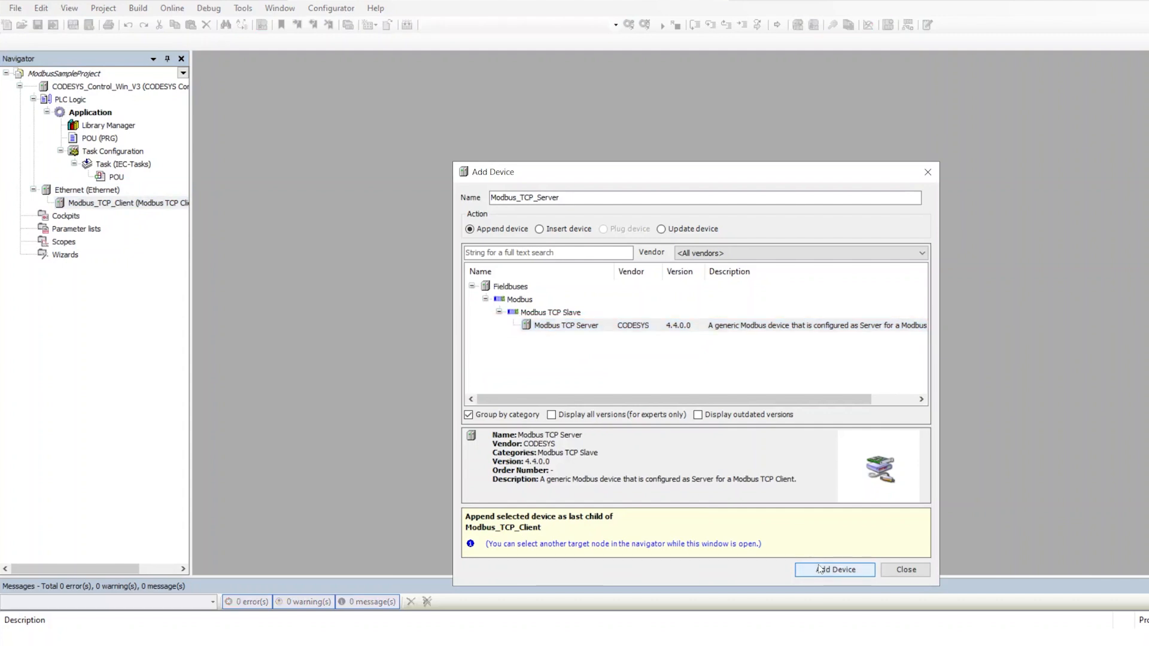
{"action": "double_click", "coordinate": [107, 190]}
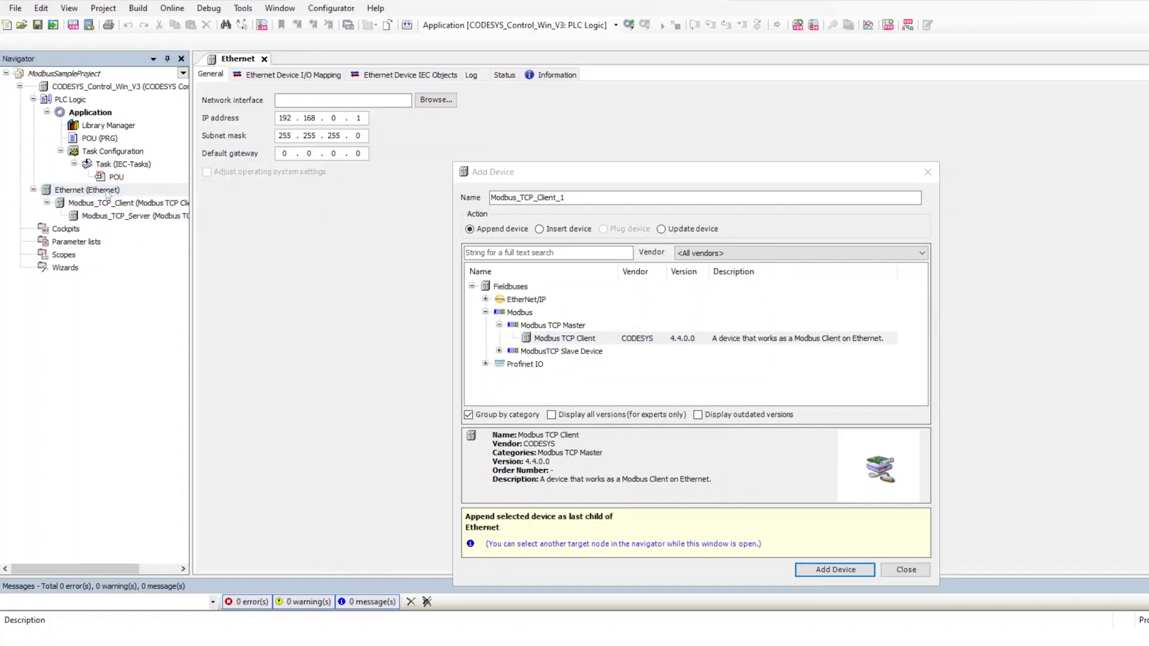
{"action": "left_click", "coordinate": [928, 171]}
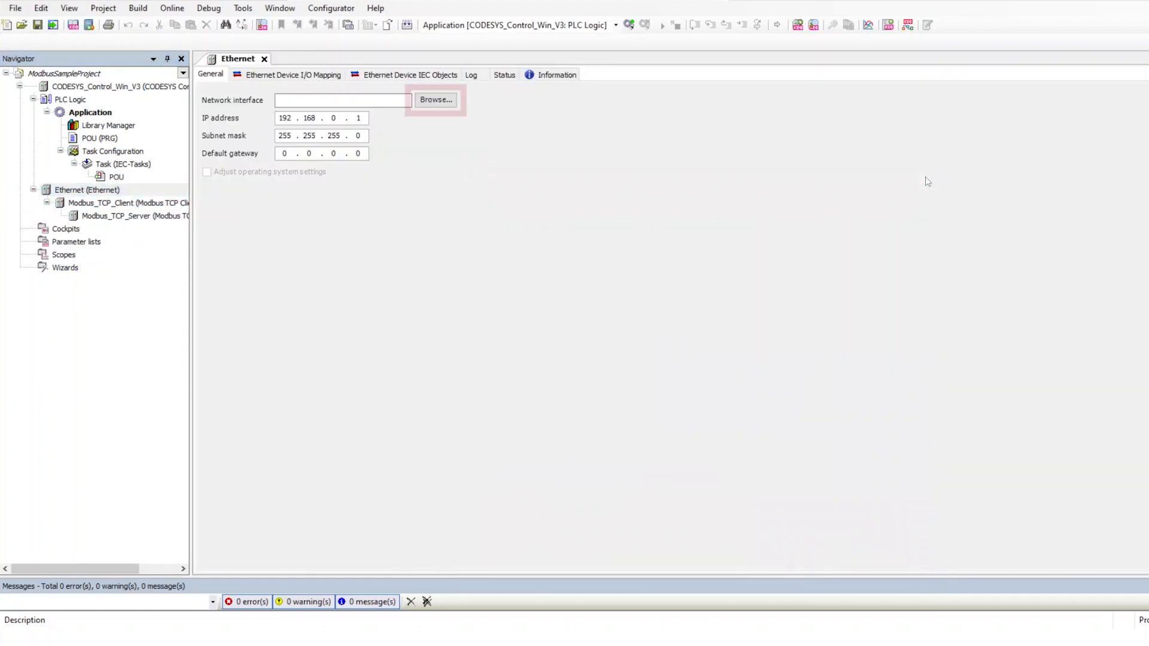
Log on to the device and bind Ethernet to the COMBIVIS connect VPN network adapter.
{"action": "left_click", "coordinate": [435, 100]}
{"action": "type", "text": "Administrator"}
{"action": "key", "text": "Tab"}
{"action": "type", "text": "•••••"}
{"action": "key", "text": "Return"}
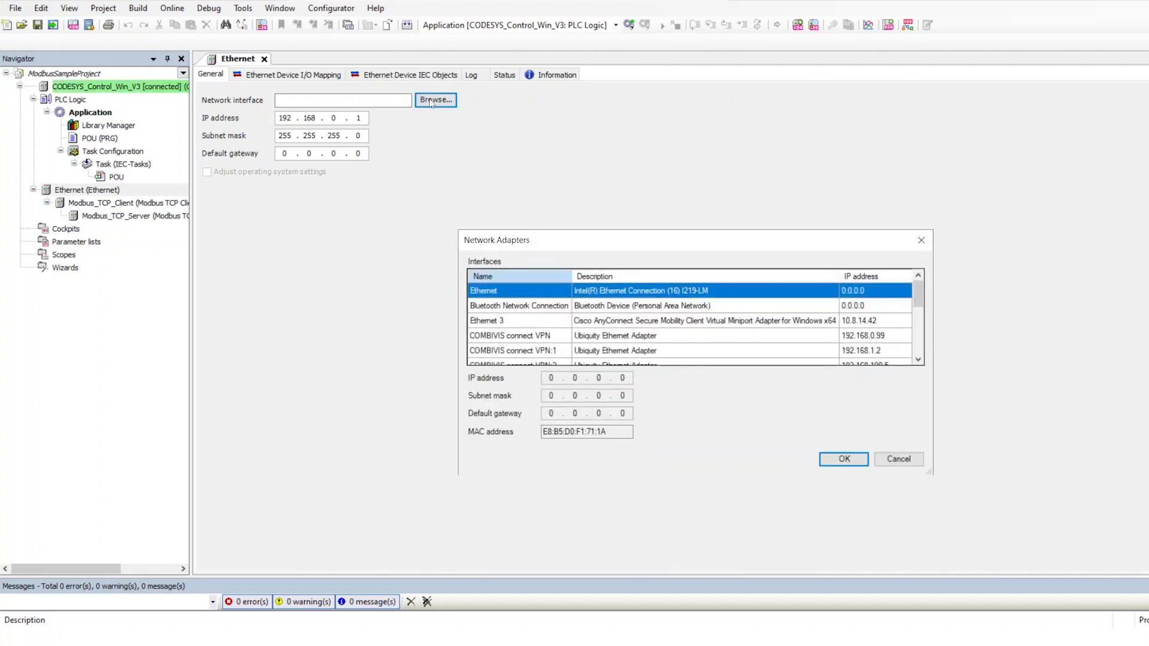
{"action": "left_click", "coordinate": [663, 338]}
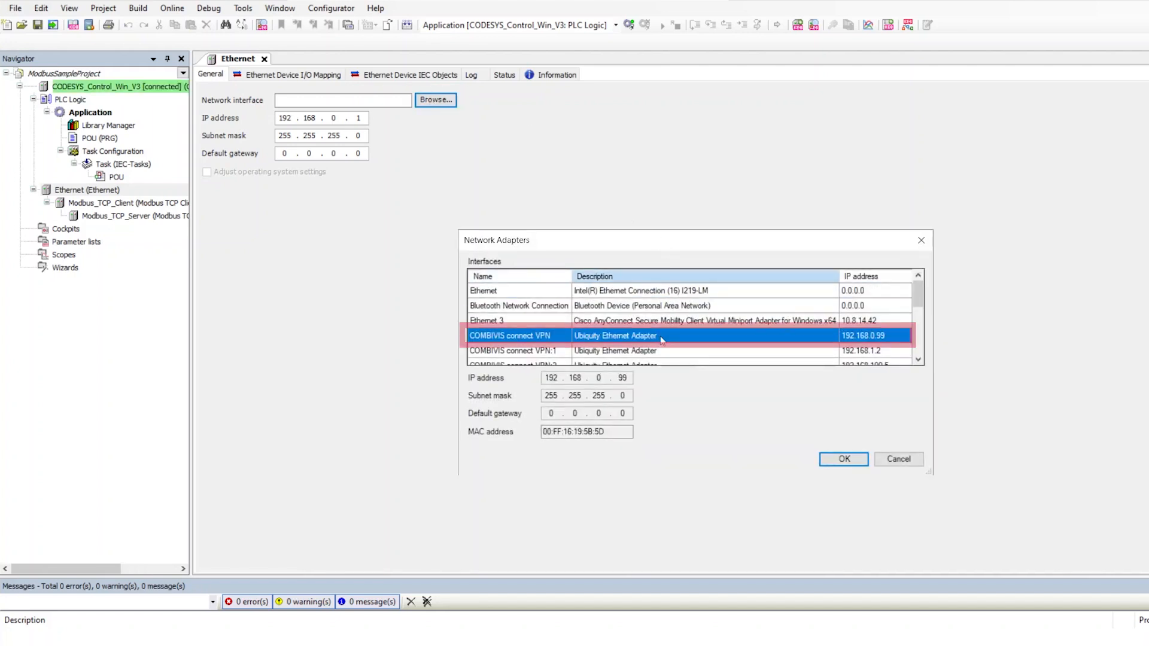
{"action": "left_click", "coordinate": [841, 459]}
Set the Modbus_TCP_Server slave IP to 192.168.0.100 and show its Modbus Slave Channel list.
{"action": "double_click", "coordinate": [99, 203]}
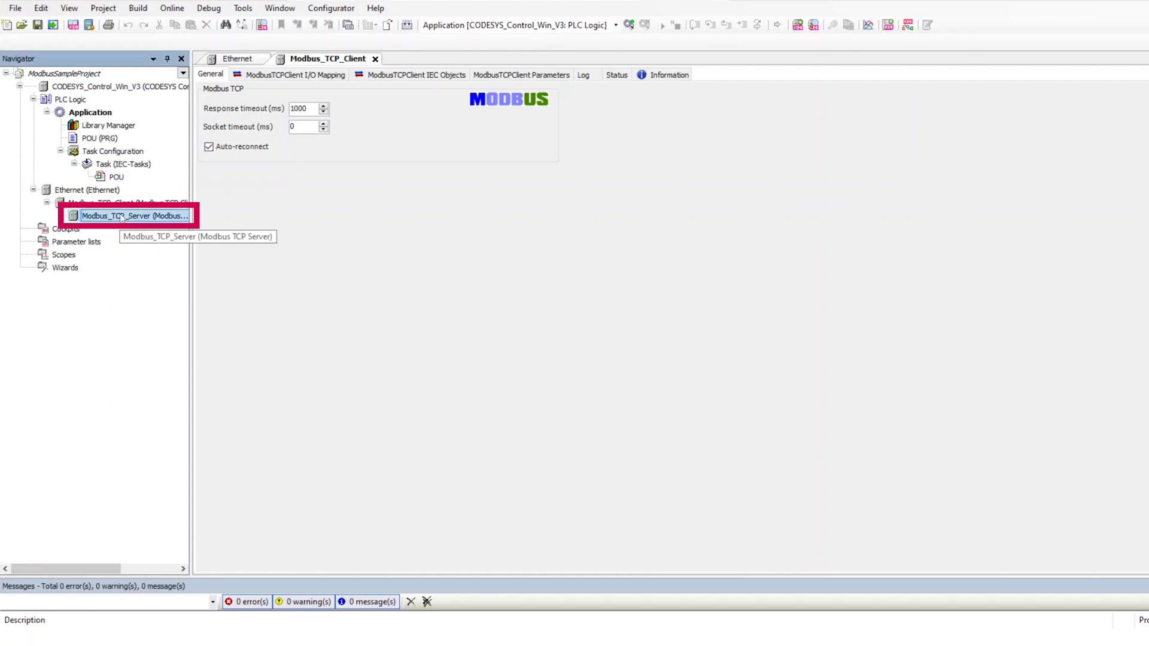
{"action": "double_click", "coordinate": [114, 215]}
{"action": "type", "text": "192 . 168 . 0 . 100"}
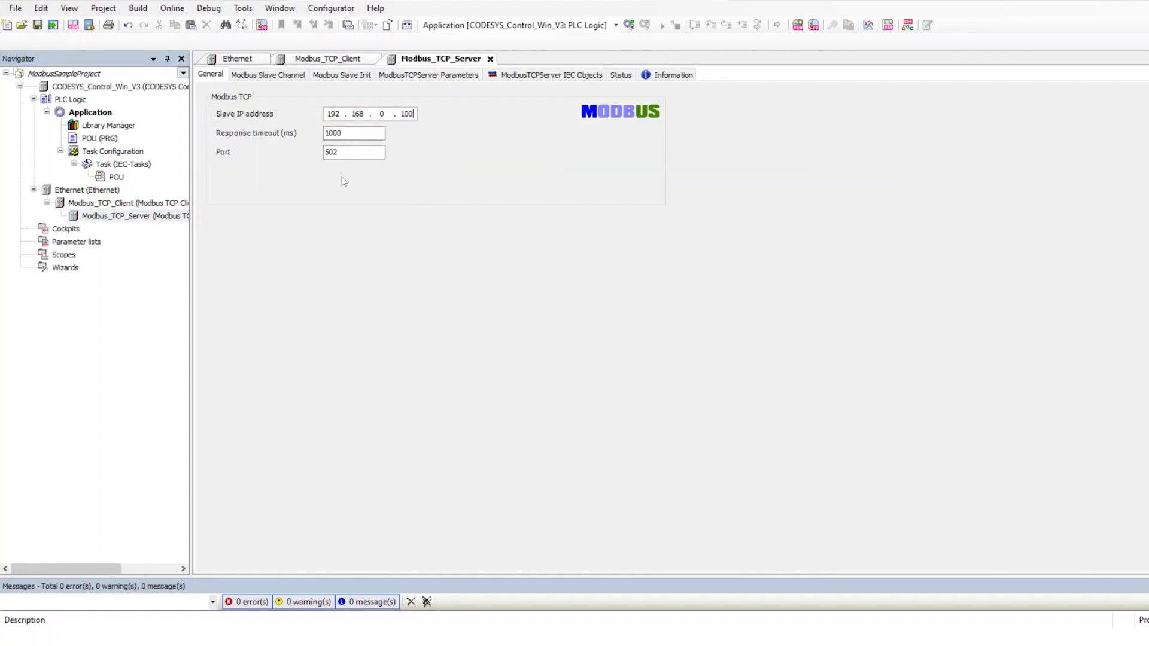
{"action": "left_click", "coordinate": [294, 75]}
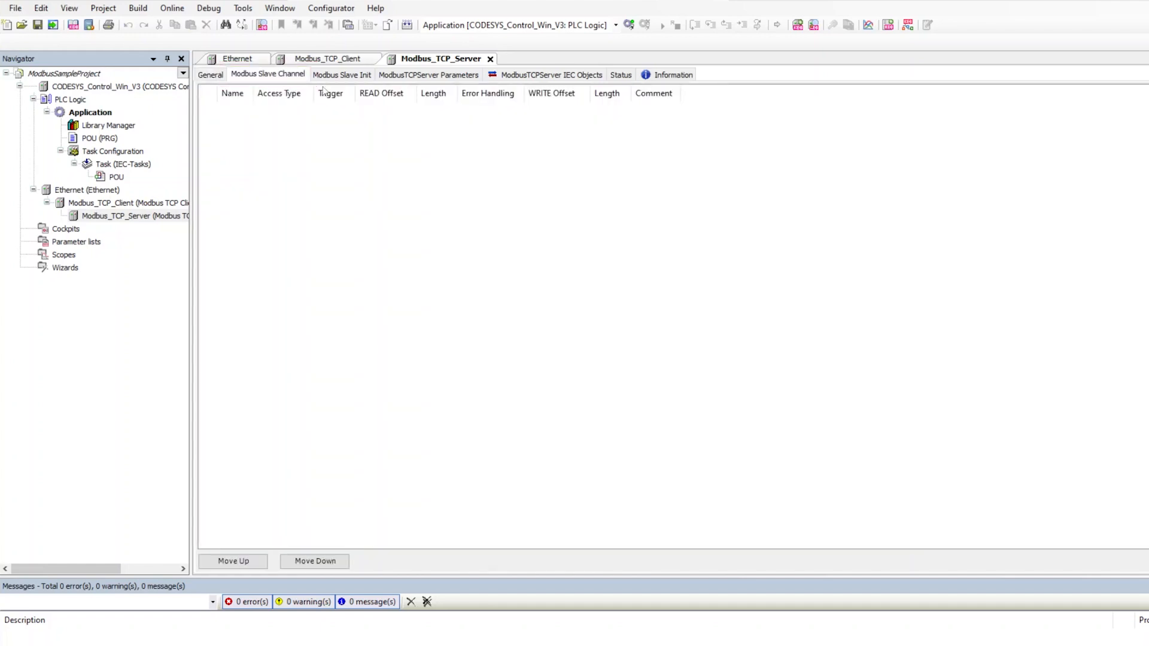
Add Channel 0 as Read Holding Registers (FC 3) with length 7, then start Channel 1.
{"action": "left_click", "coordinate": [955, 563]}
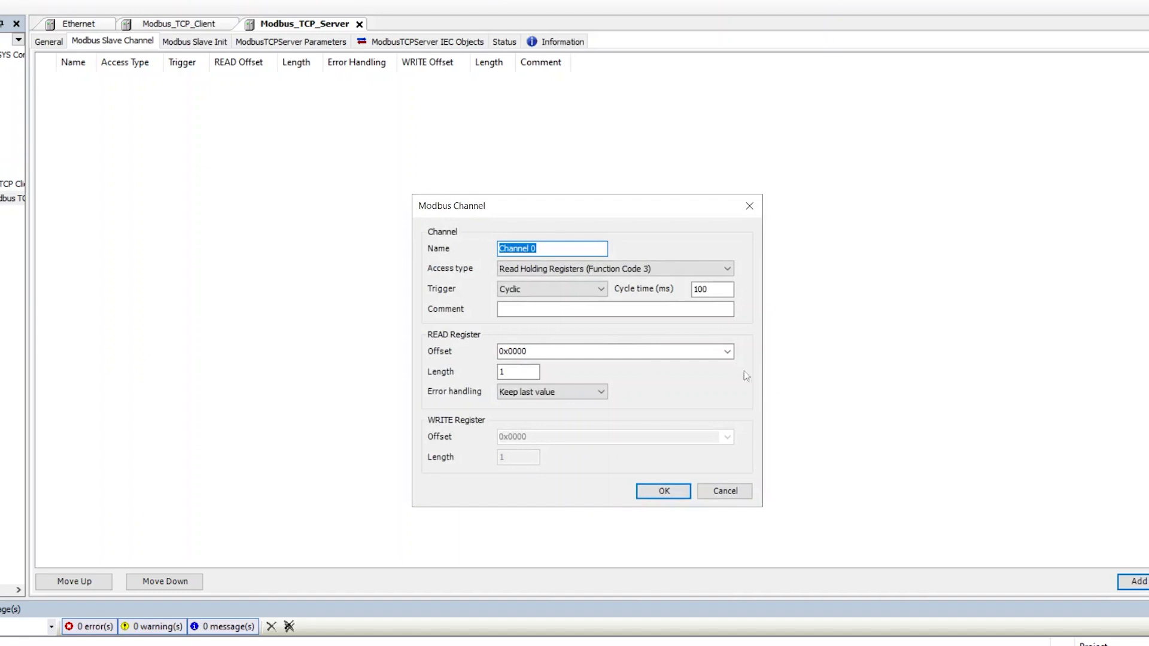
{"action": "left_click", "coordinate": [652, 269]}
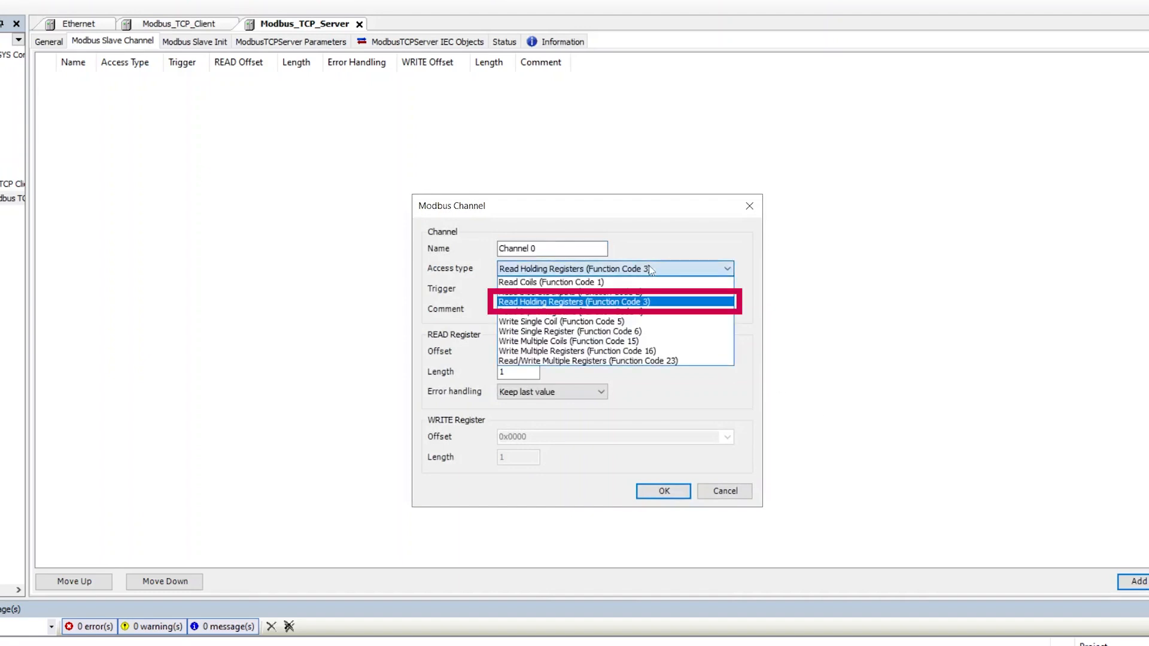
{"action": "left_click", "coordinate": [639, 303]}
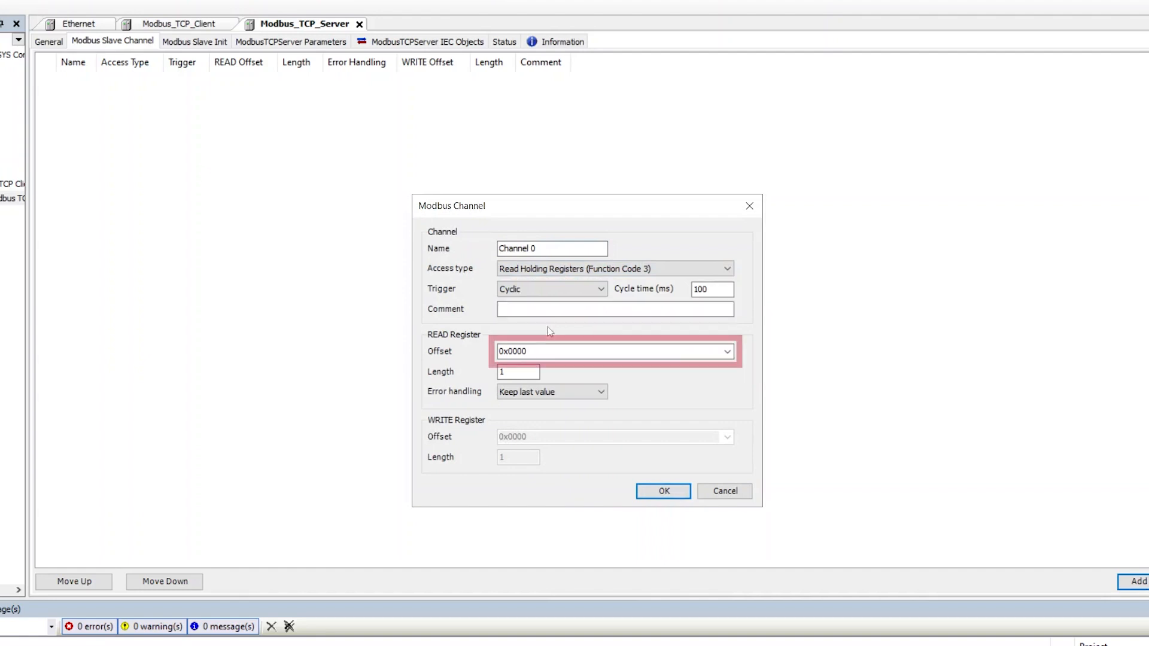
{"action": "left_click", "coordinate": [518, 370]}
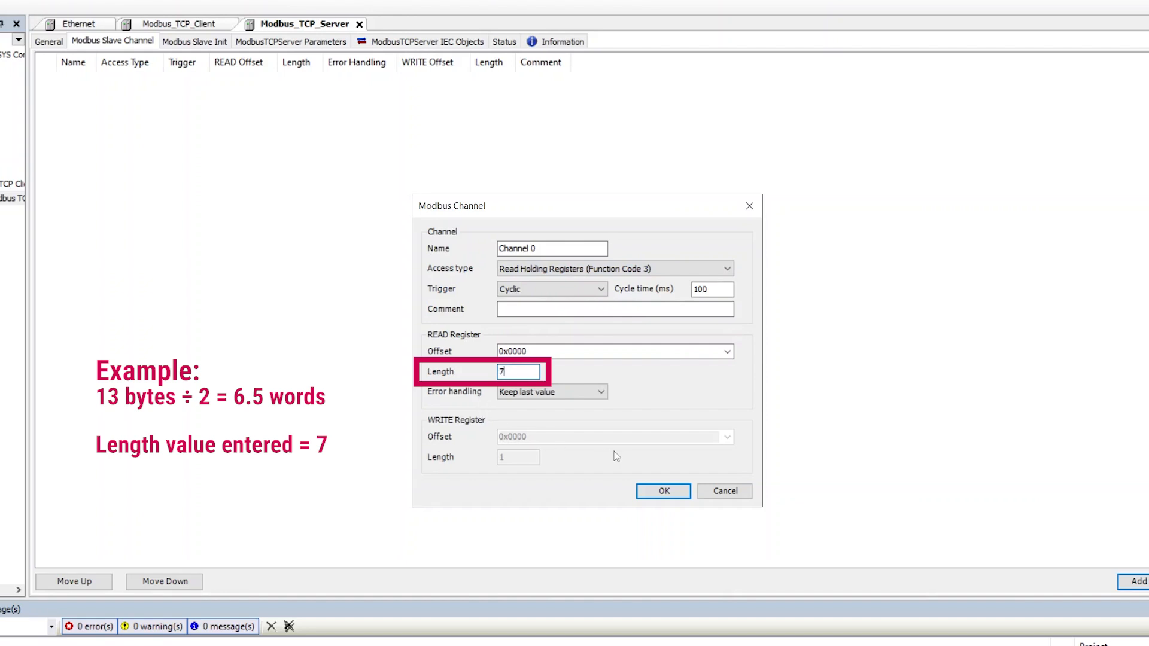
{"action": "left_click", "coordinate": [676, 492]}
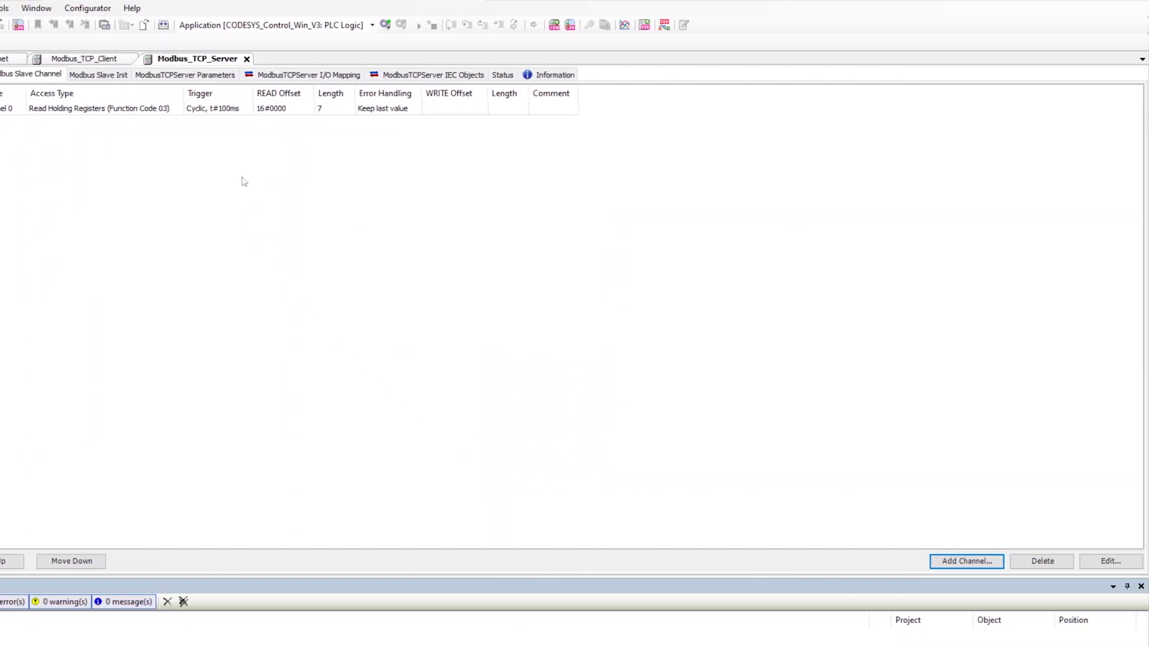
{"action": "left_click", "coordinate": [945, 559]}
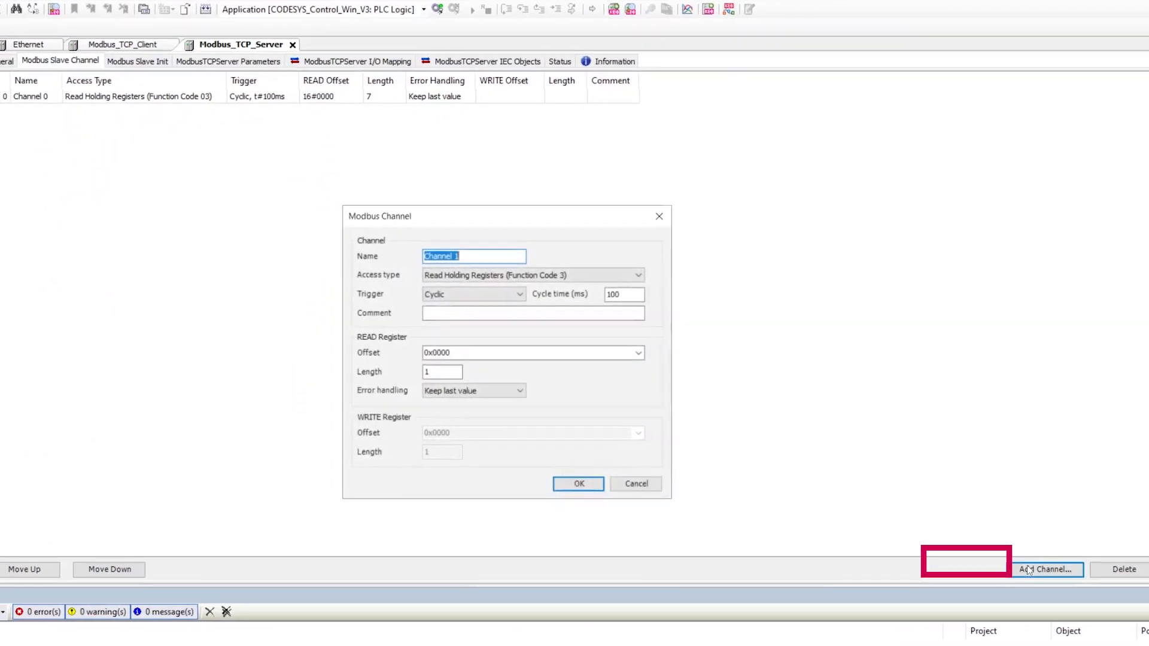
Add Channel 1 with Write Multiple Registers (FC16), write offset 0x0000 and length 11.
{"action": "left_click", "coordinate": [605, 269]}
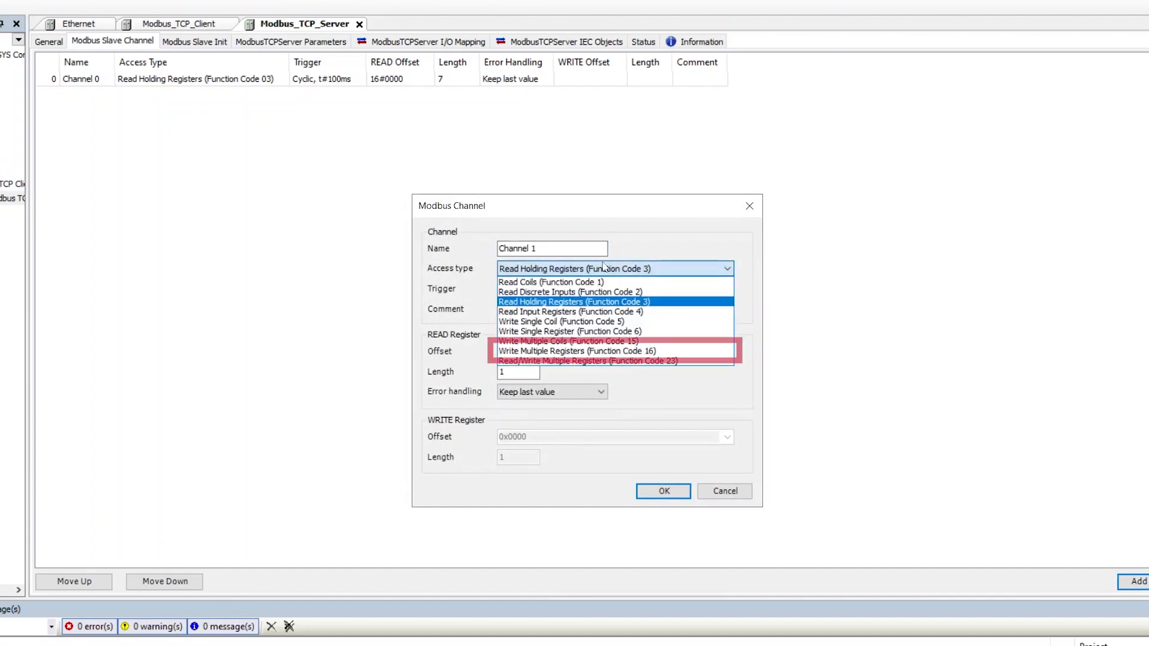
{"action": "left_click", "coordinate": [619, 350]}
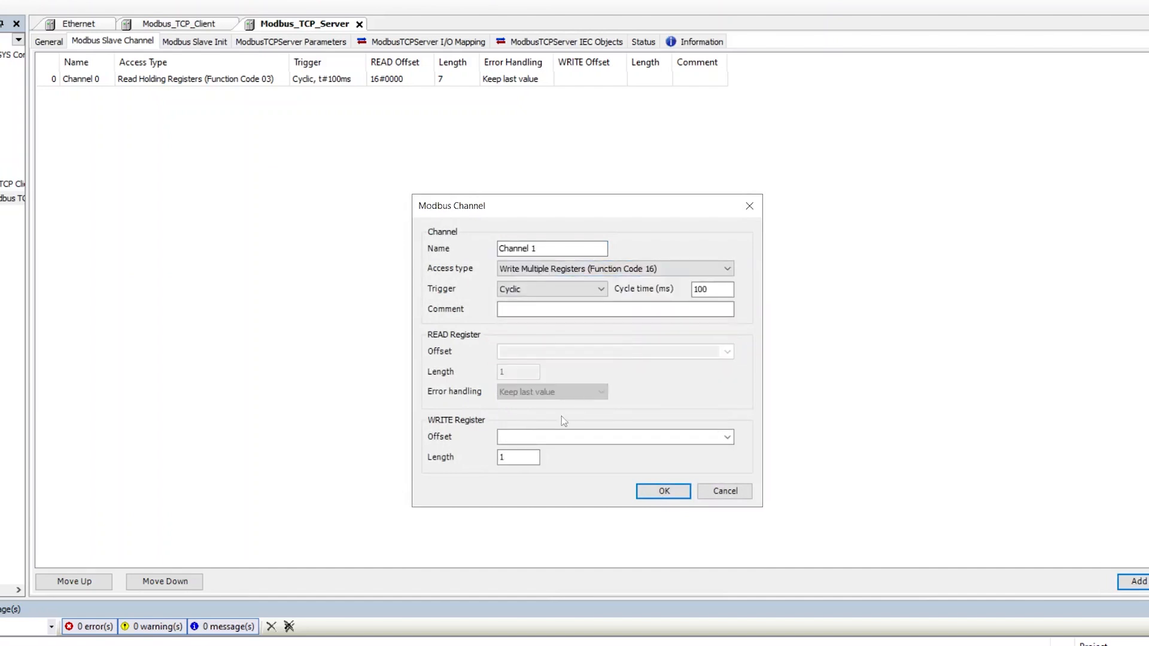
{"action": "left_click", "coordinate": [539, 436]}
{"action": "type", "text": "0x0000"}
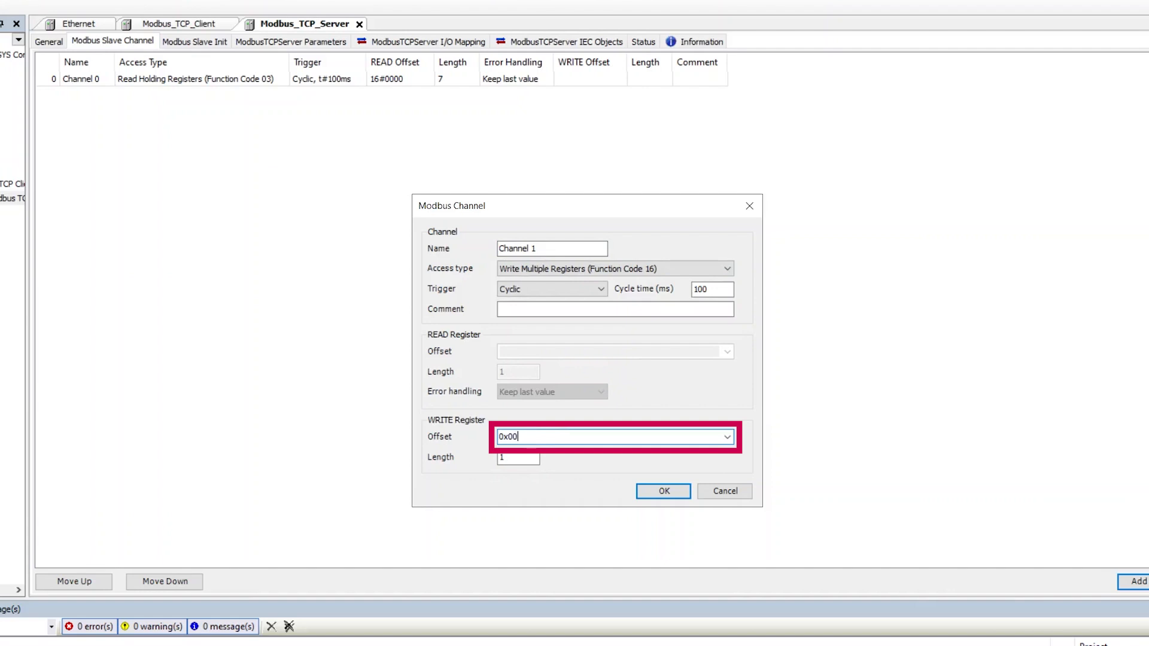
{"action": "left_click", "coordinate": [508, 455]}
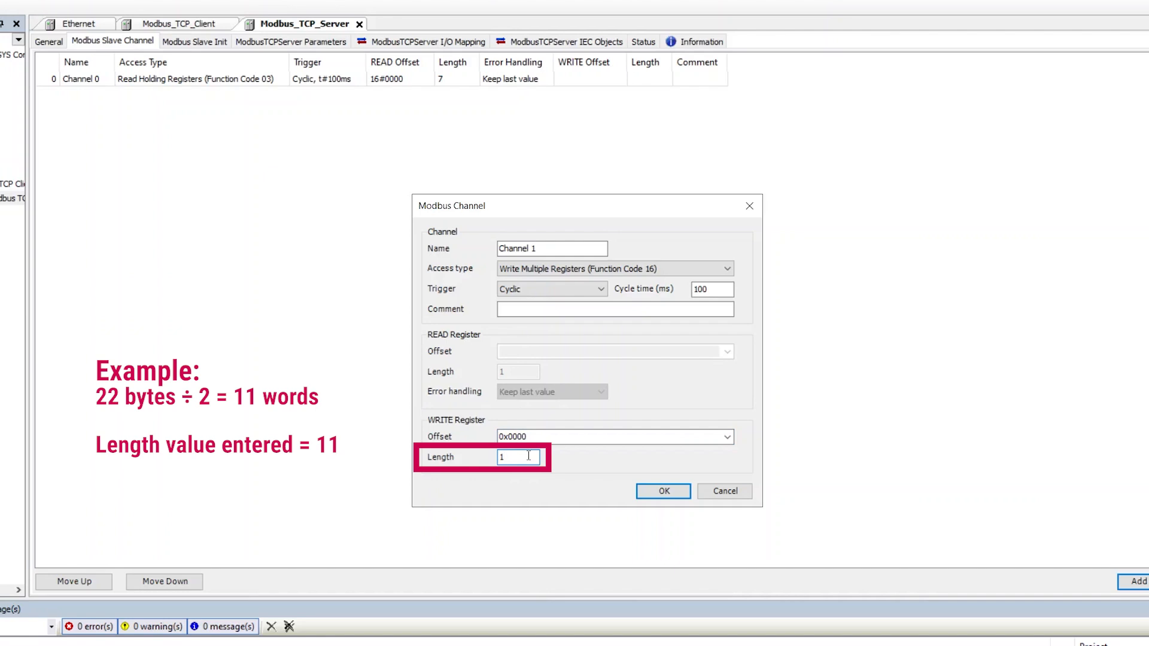
{"action": "left_click", "coordinate": [663, 492]}
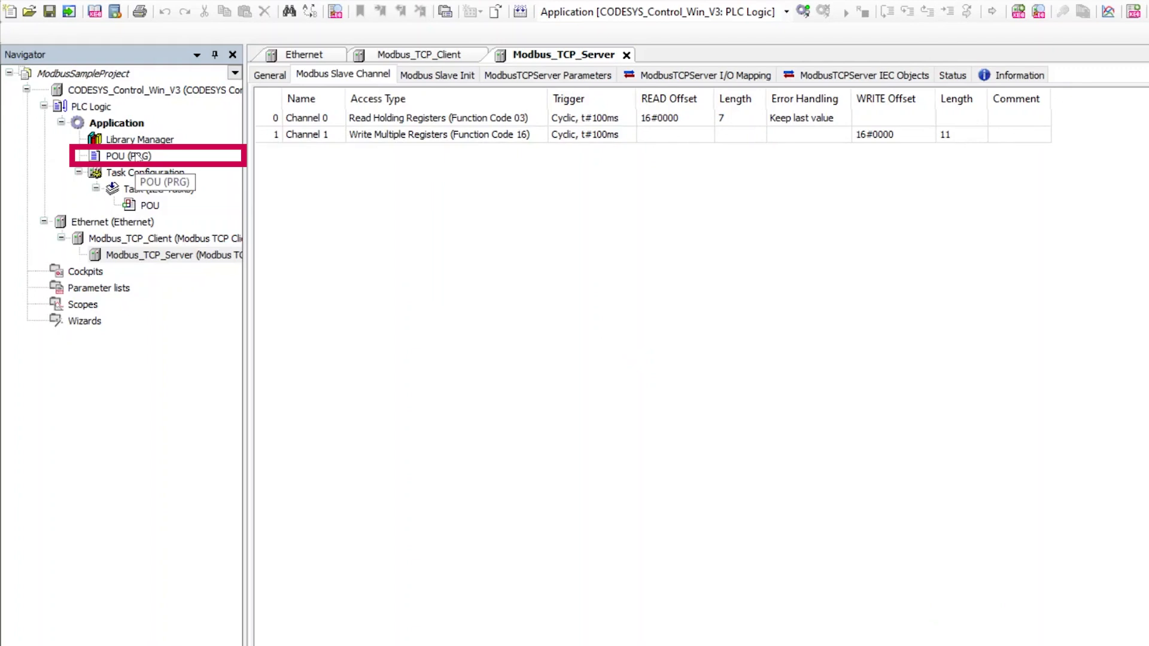
Declare ReadVals : ARRAY[0..6] OF WORD, WriteVals : ARRAY[0..10] OF WORD and Statusword : WORD in the POU.
{"action": "double_click", "coordinate": [137, 156]}
{"action": "left_click", "coordinate": [399, 85]}
{"action": "key", "text": "Return"}
{"action": "type", "text": "ReadV"}
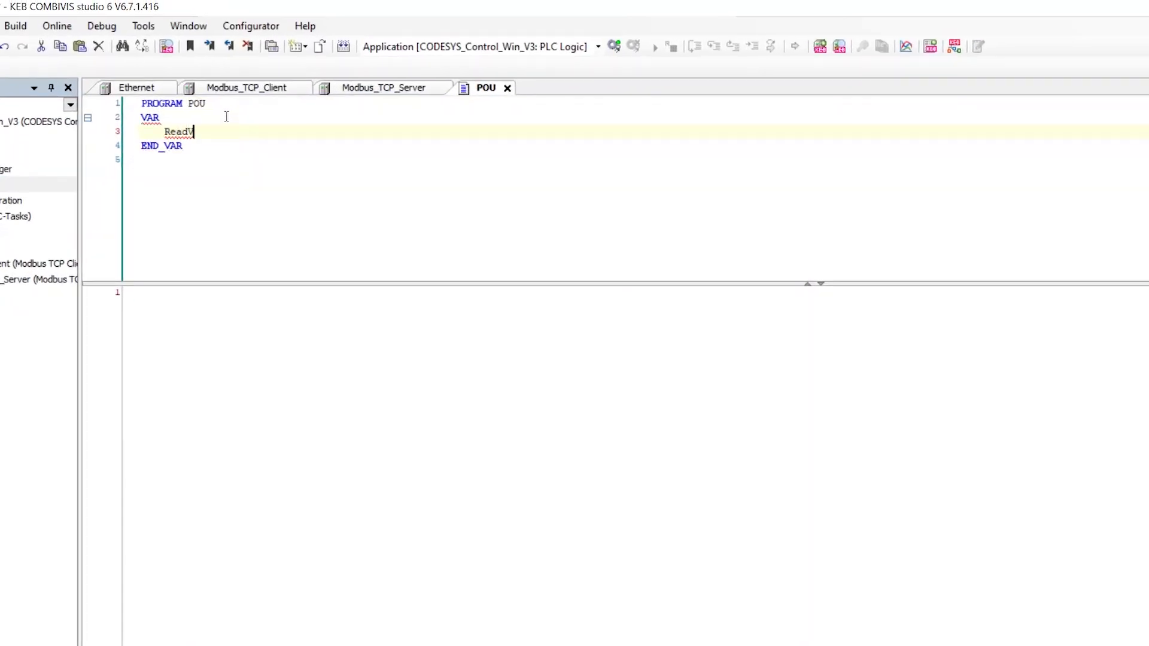
{"action": "type", "text": "als : ARRAY"}
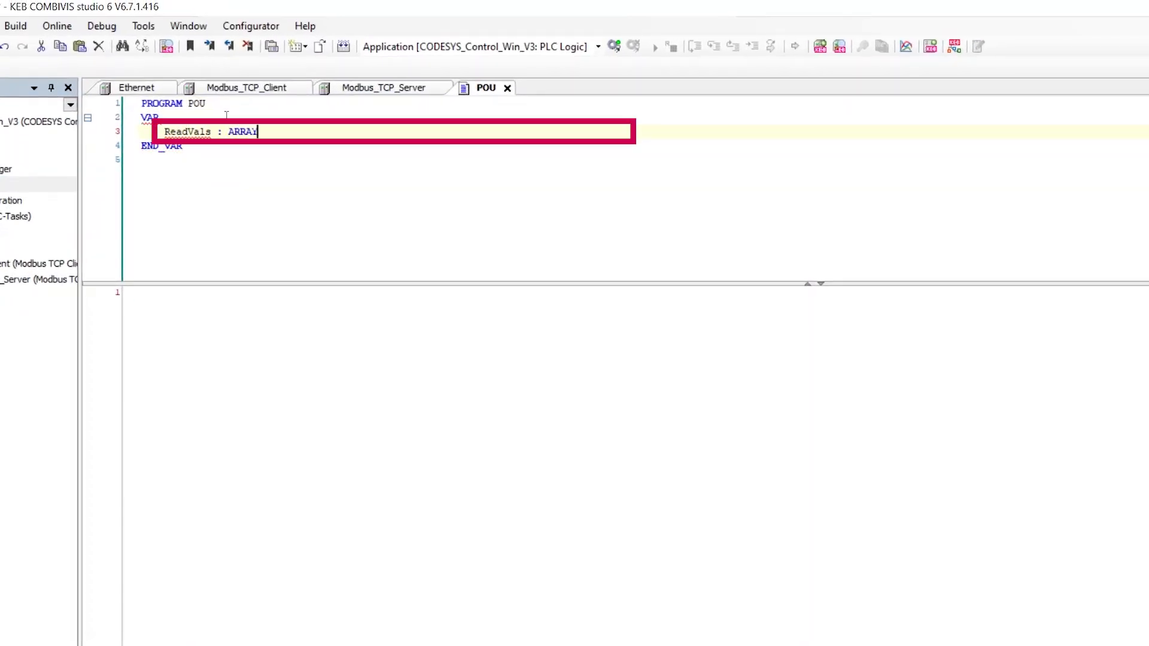
{"action": "type", "text": "[0..6] OF WORD"}
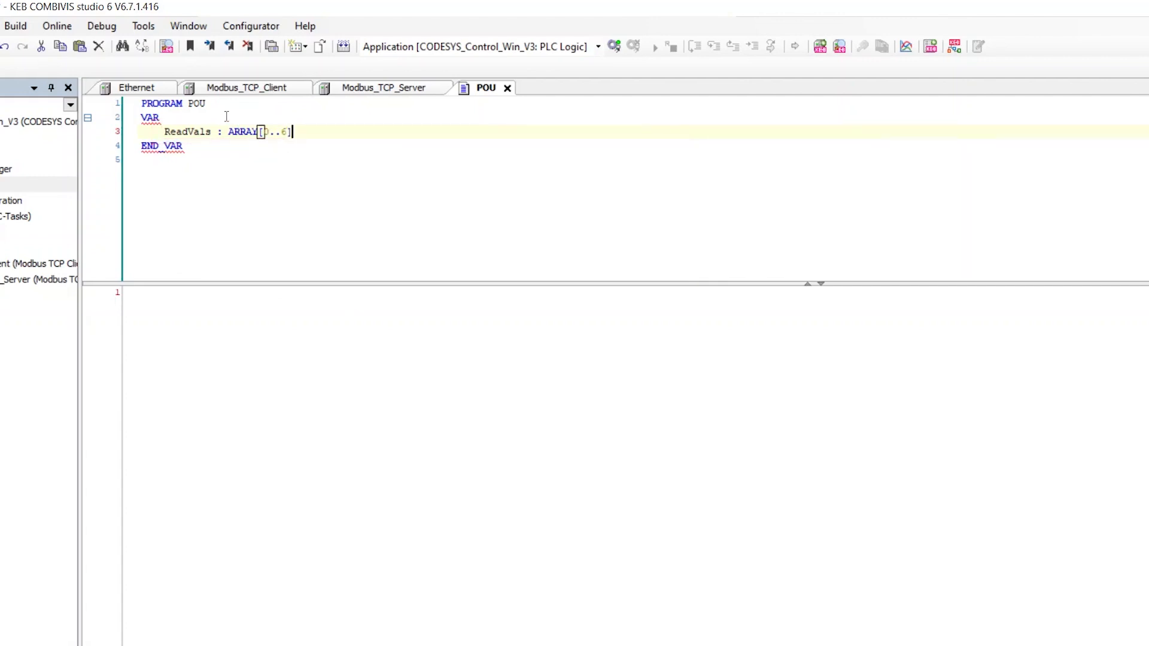
{"action": "type", "text": ";"}
{"action": "key", "text": "Return"}
{"action": "type", "text": "WriteVals : ARRAY[0..10] OF WORD;"}
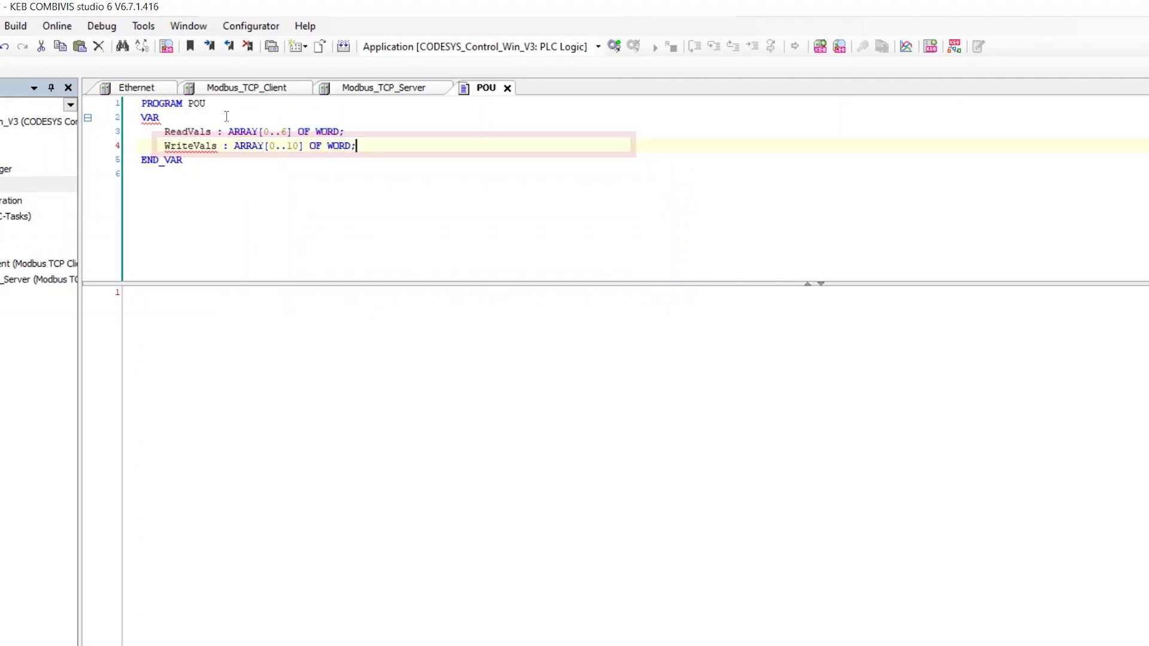
{"action": "key", "text": "Return"}
{"action": "type", "text": "Status"}
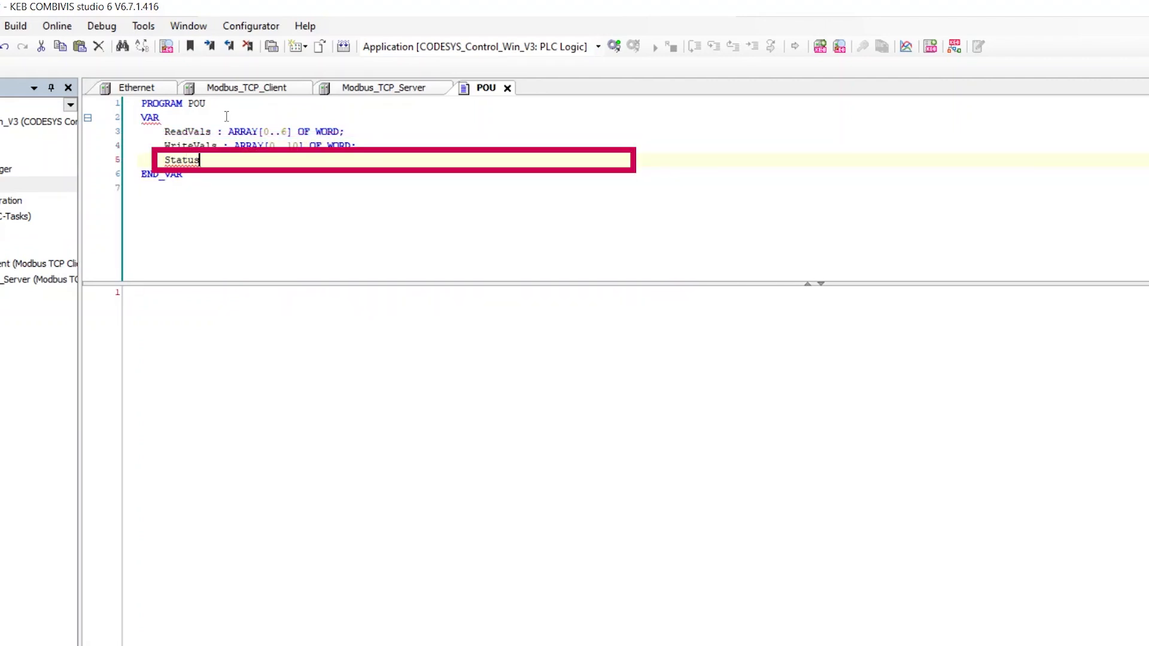
{"action": "type", "text": "word : WORD;"}
Write 'Statusword := ReadVals[0]; WriteVals[0] := 1;' in the POU body.
{"action": "left_click", "coordinate": [286, 337]}
{"action": "type", "text": "Statusword :"}
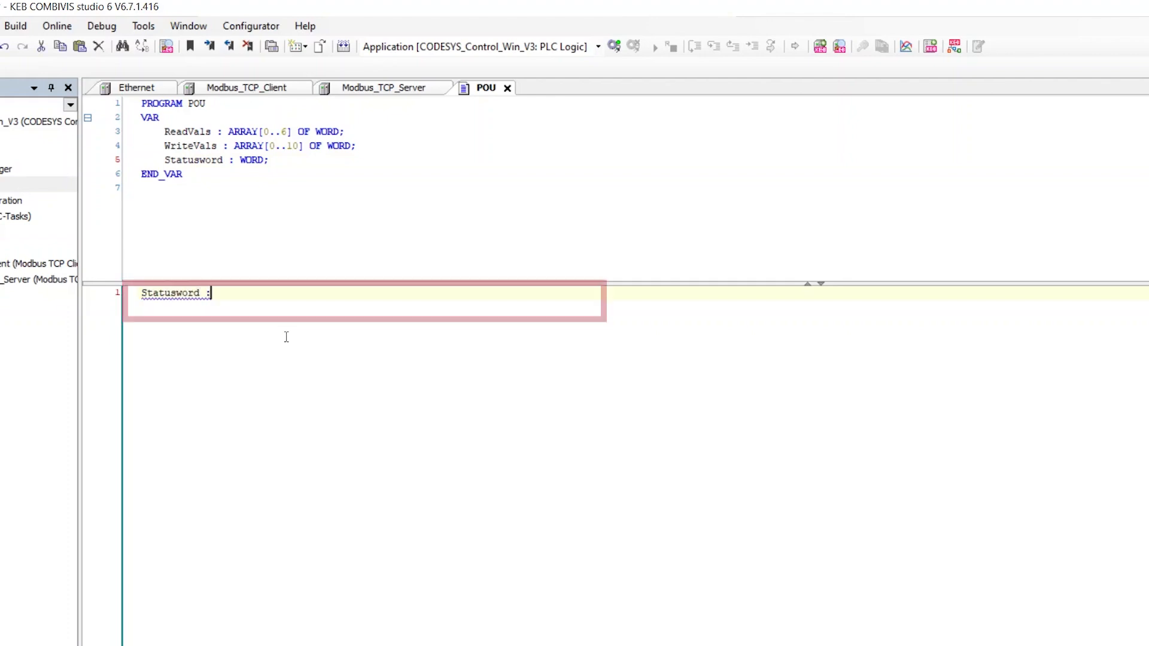
{"action": "type", "text": "= ReadVals["}
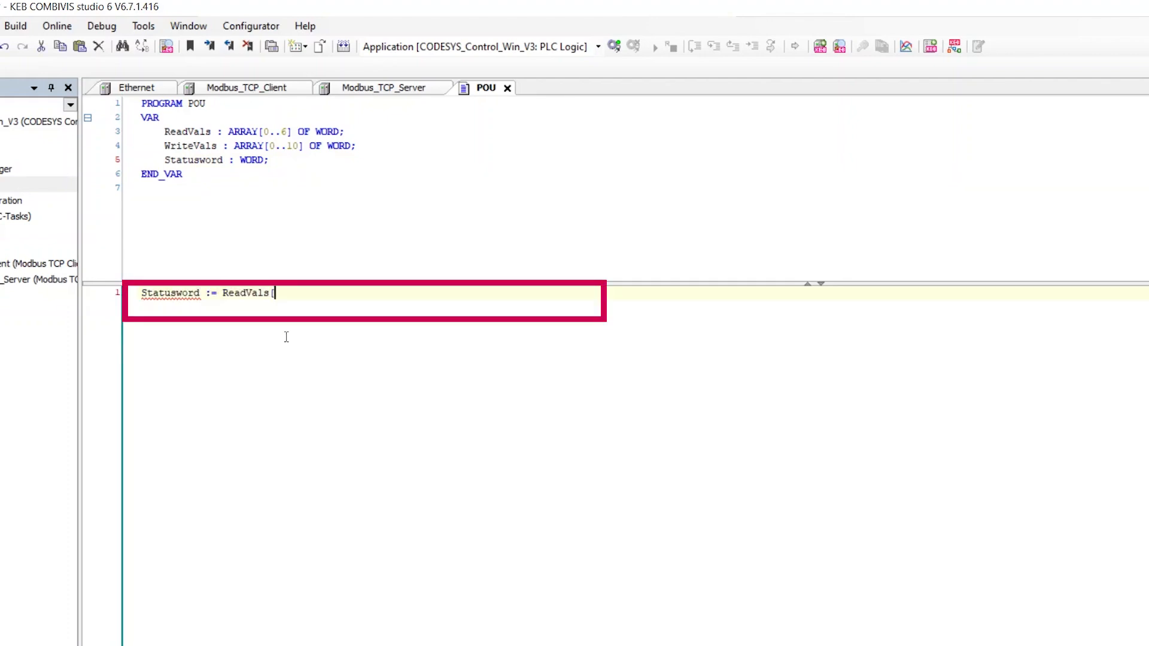
{"action": "type", "text": "0]; WriteVals[0] :="}
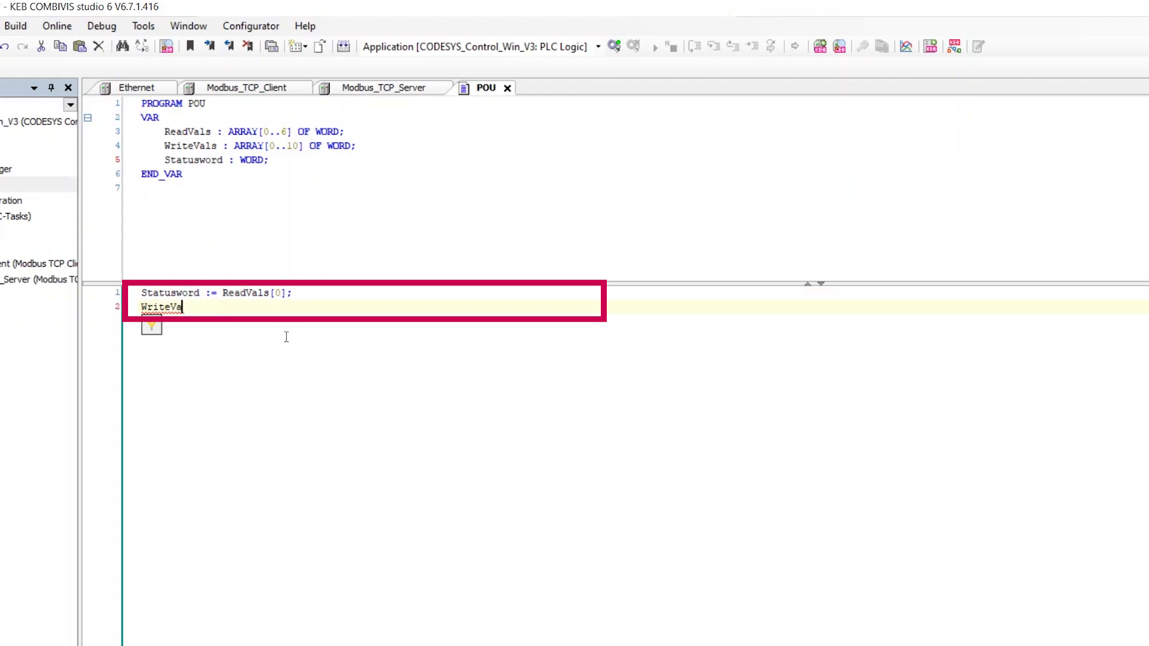
{"action": "type", "text": " 1;"}
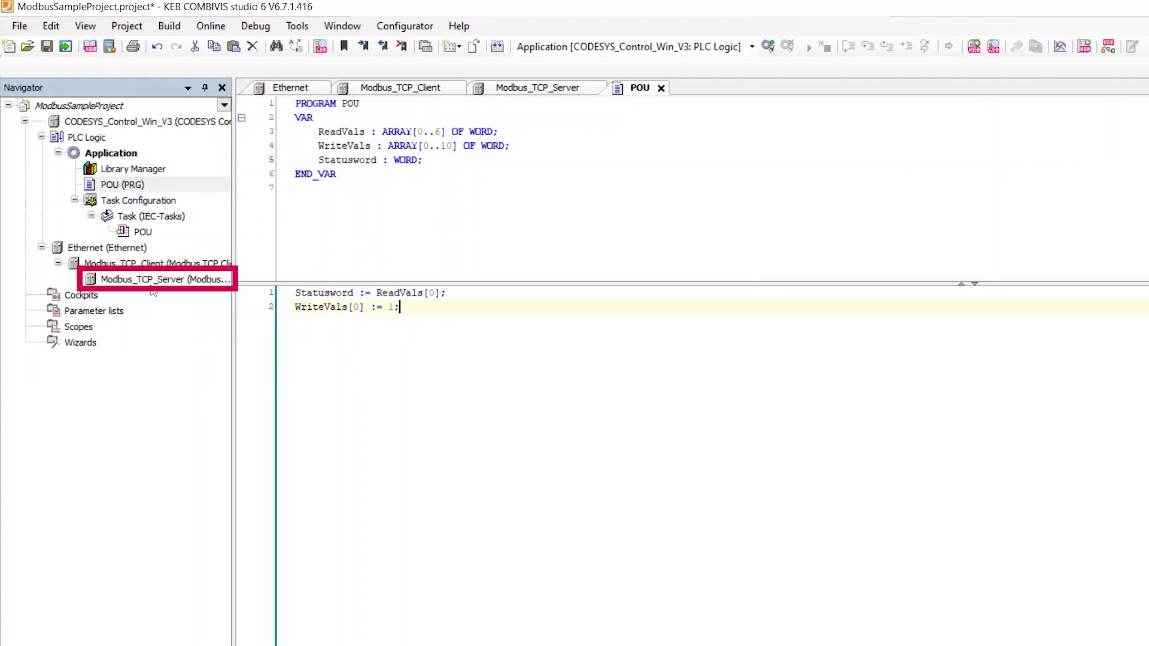
{"action": "double_click", "coordinate": [149, 284]}
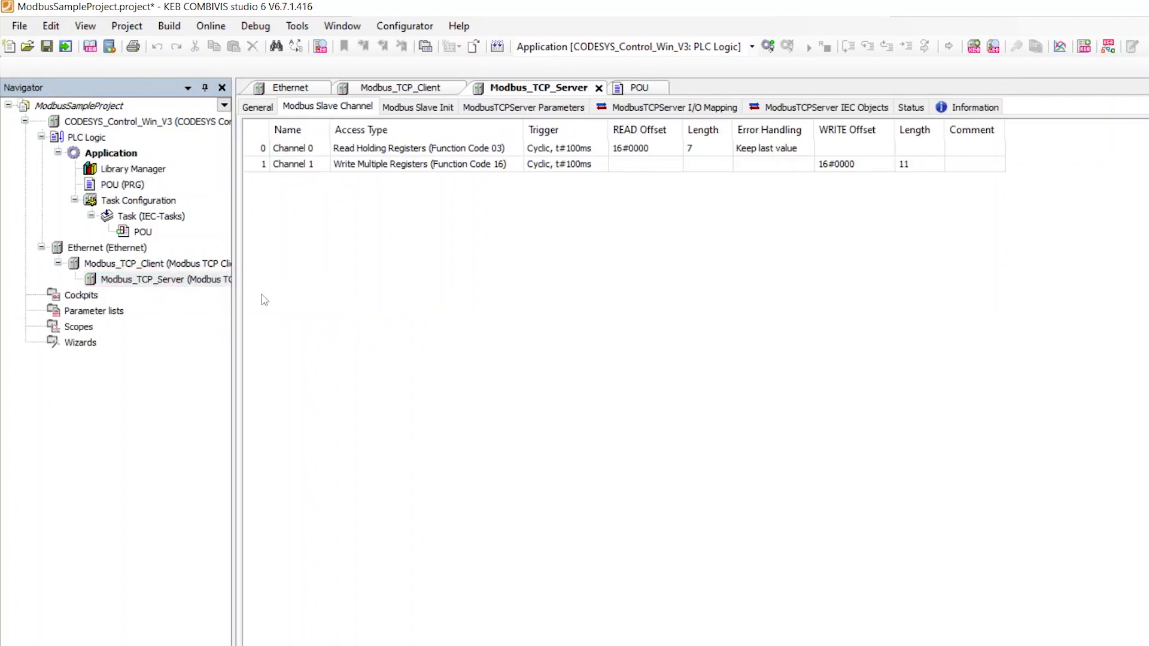
In the server's I/O Mapping, assign POU.ReadVals to Channel 0.
{"action": "left_click", "coordinate": [681, 108]}
{"action": "double_click", "coordinate": [422, 169]}
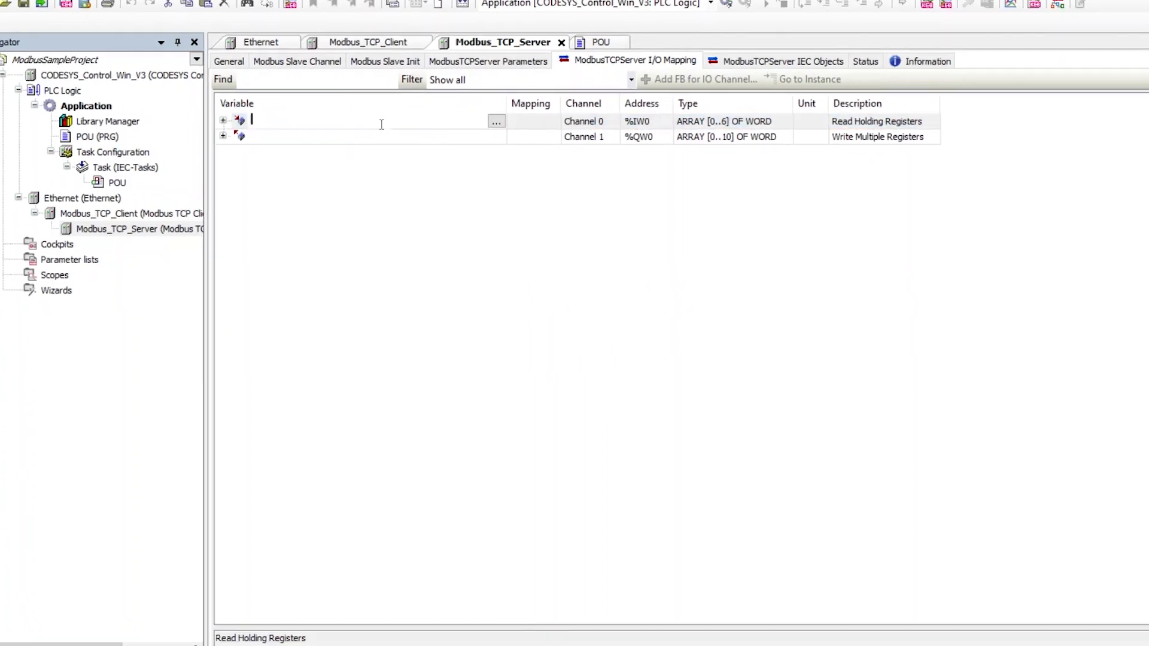
{"action": "left_click", "coordinate": [531, 169]}
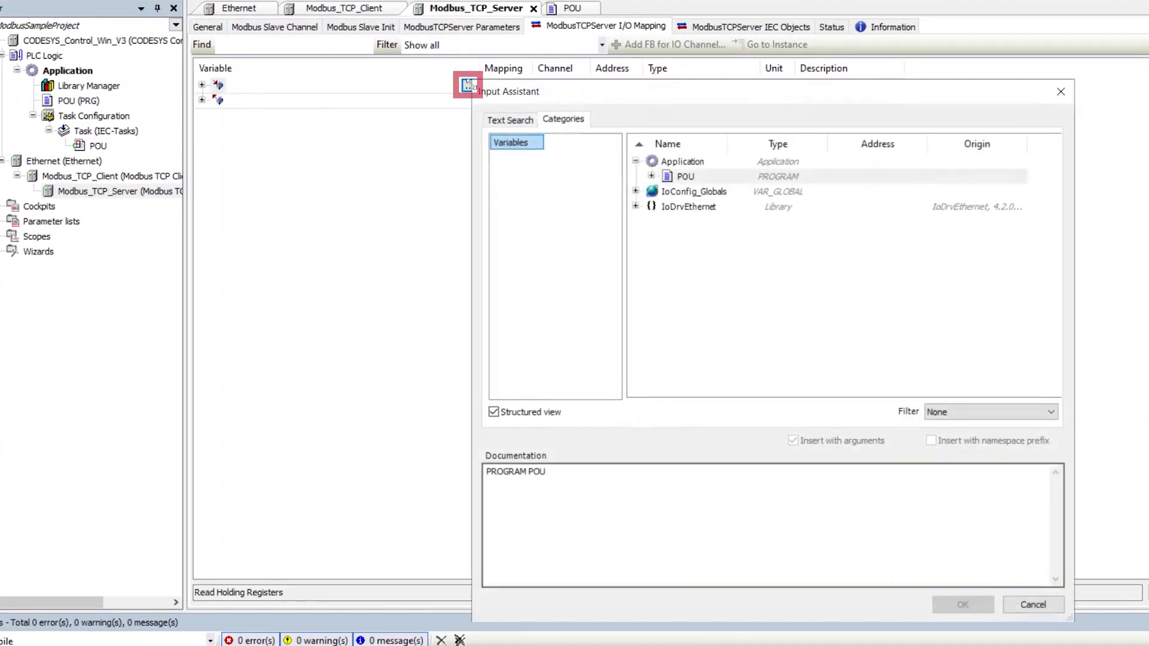
{"action": "left_click", "coordinate": [651, 176]}
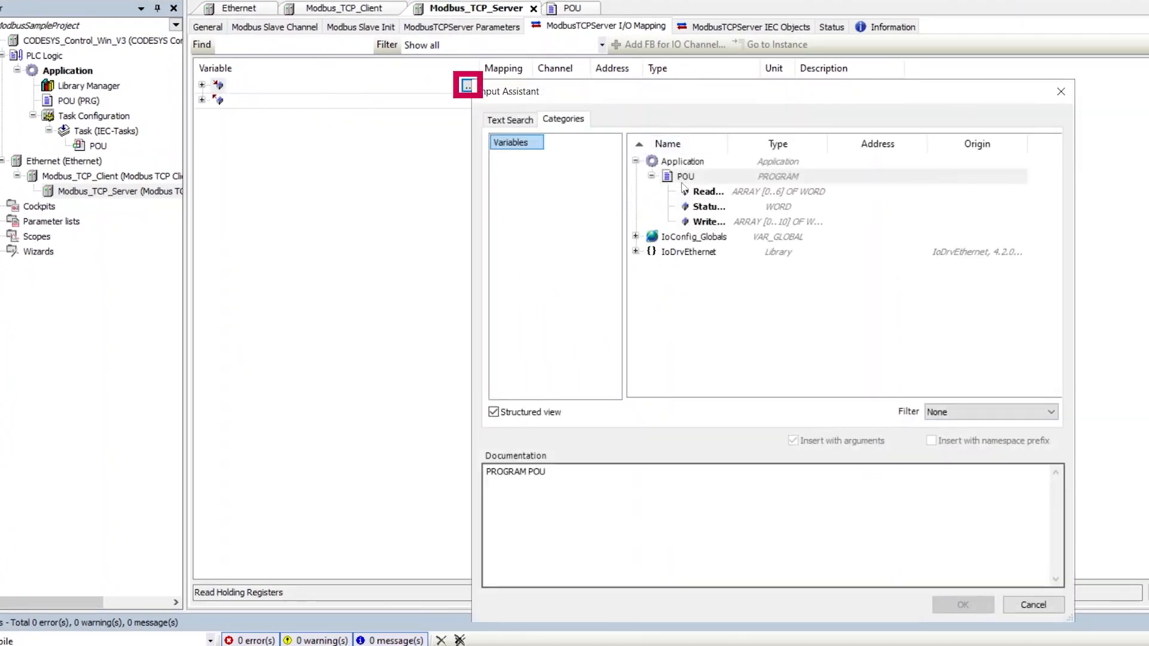
{"action": "left_click", "coordinate": [704, 192]}
{"action": "left_click", "coordinate": [963, 605]}
Assign POU.WriteVals to Channel 1 and generate the code.
{"action": "double_click", "coordinate": [395, 101]}
{"action": "left_click", "coordinate": [470, 102]}
{"action": "left_click", "coordinate": [709, 224]}
{"action": "left_click", "coordinate": [946, 601]}
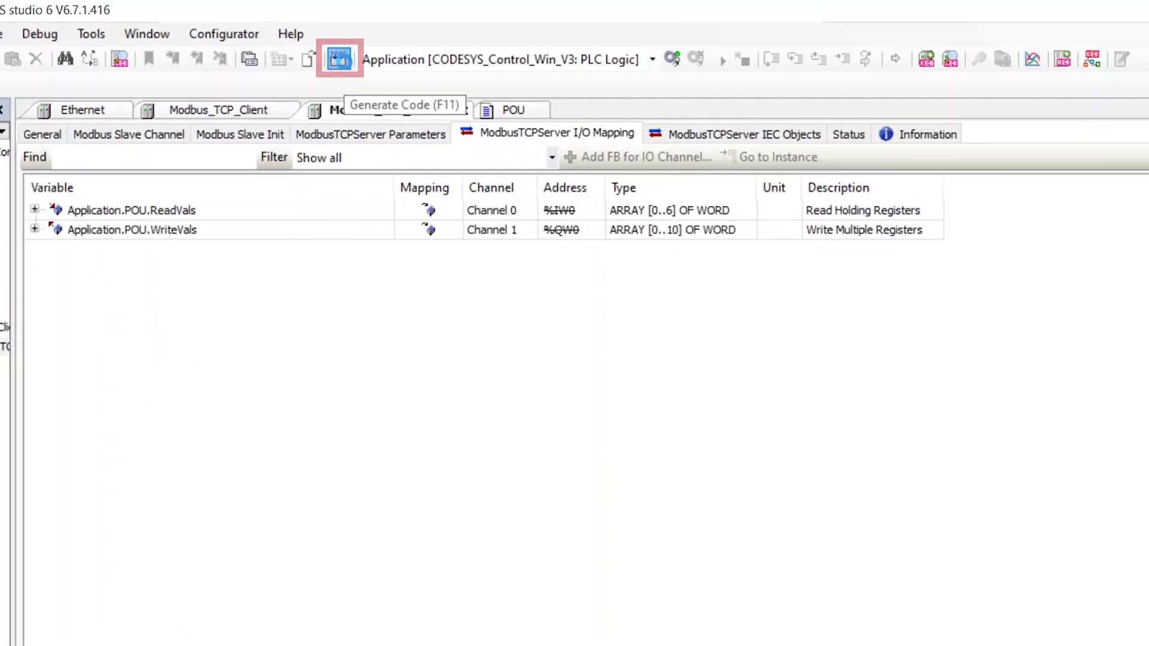
{"action": "left_click", "coordinate": [344, 61]}
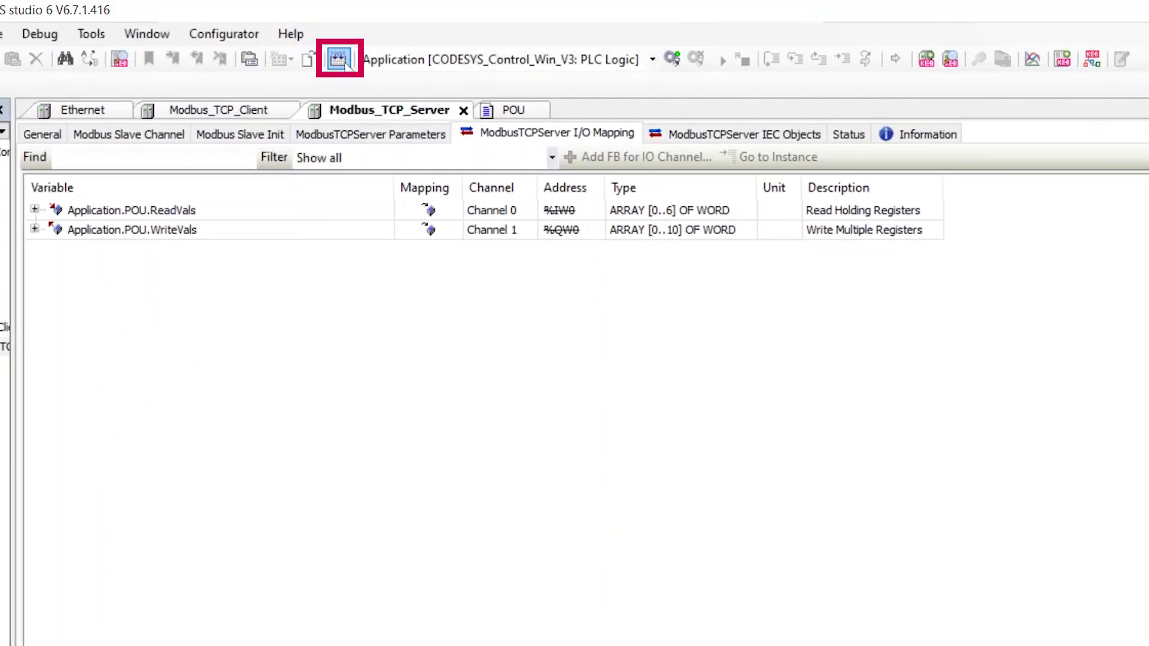
Close all editors, log in, and download the application to CODESYS_Control_Win_V3.
{"action": "left_click", "coordinate": [147, 33]}
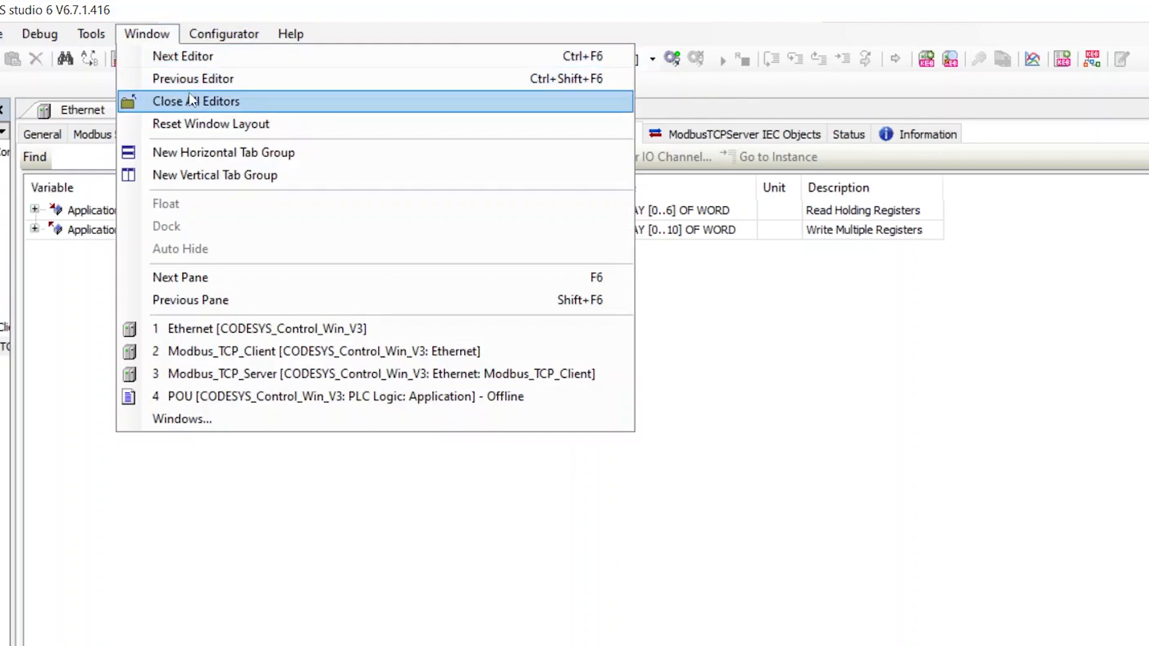
{"action": "left_click", "coordinate": [189, 99]}
{"action": "left_click", "coordinate": [672, 58]}
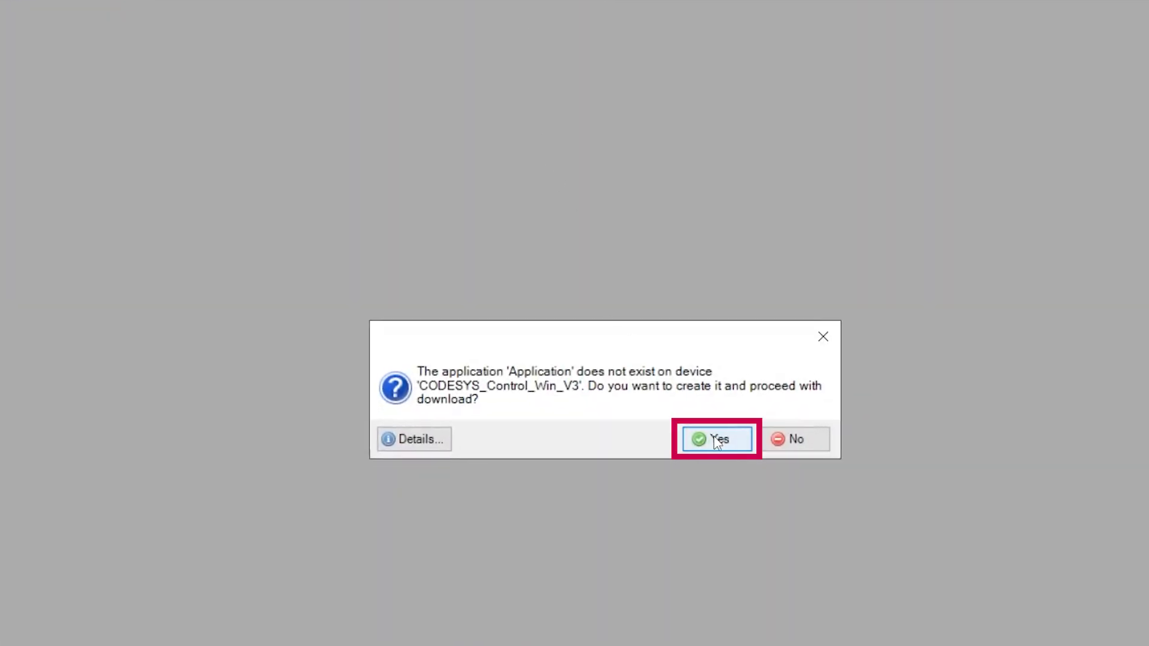
{"action": "left_click", "coordinate": [716, 440]}
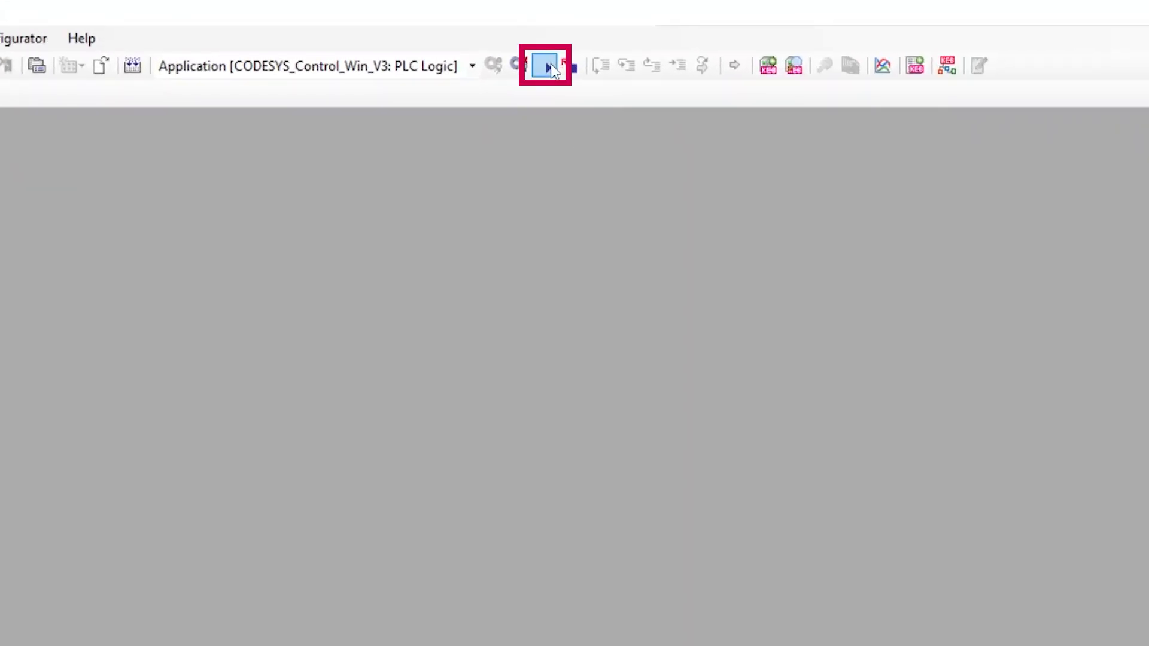
Start the application and view Modbus_TCP_Server's I/O mapping with live values.
{"action": "left_click", "coordinate": [550, 67]}
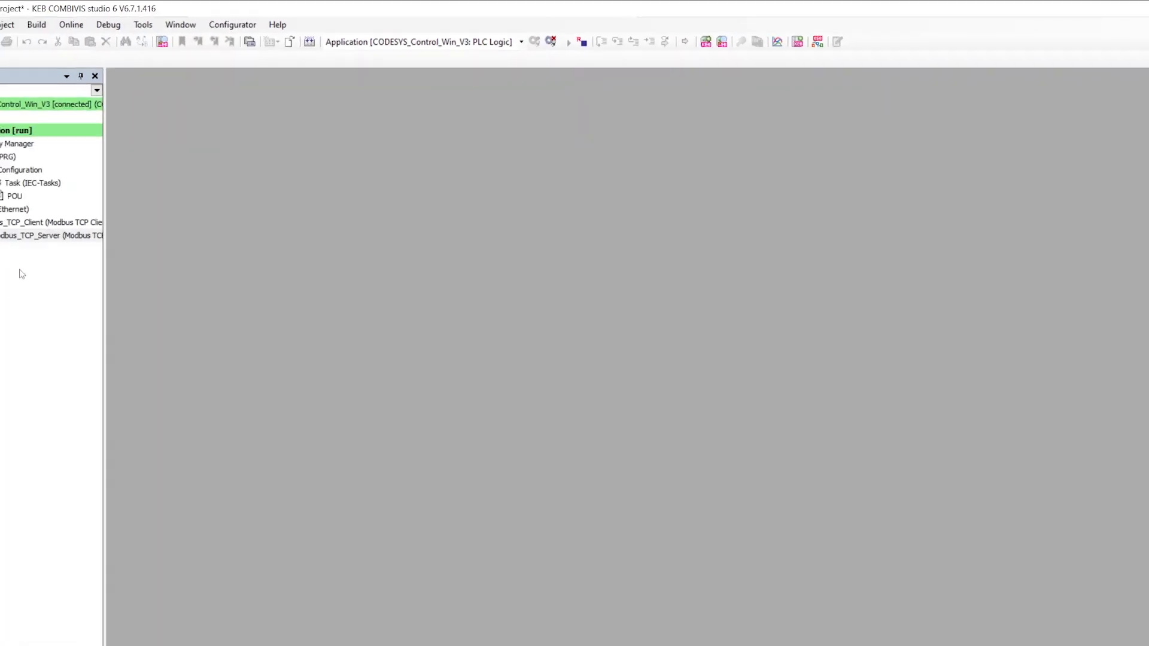
{"action": "left_click", "coordinate": [98, 203]}
{"action": "double_click", "coordinate": [99, 202]}
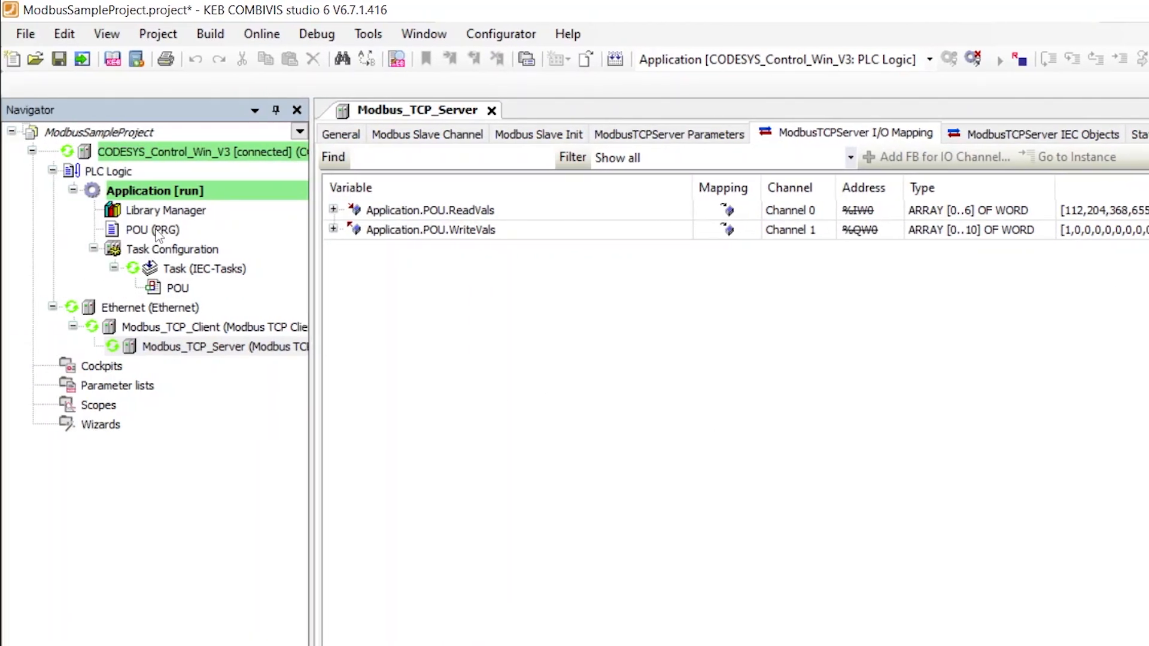
Open the running POU and expand ReadVals and WriteVals to watch values like Statusword 112.
{"action": "left_click", "coordinate": [152, 229]}
{"action": "double_click", "coordinate": [153, 230]}
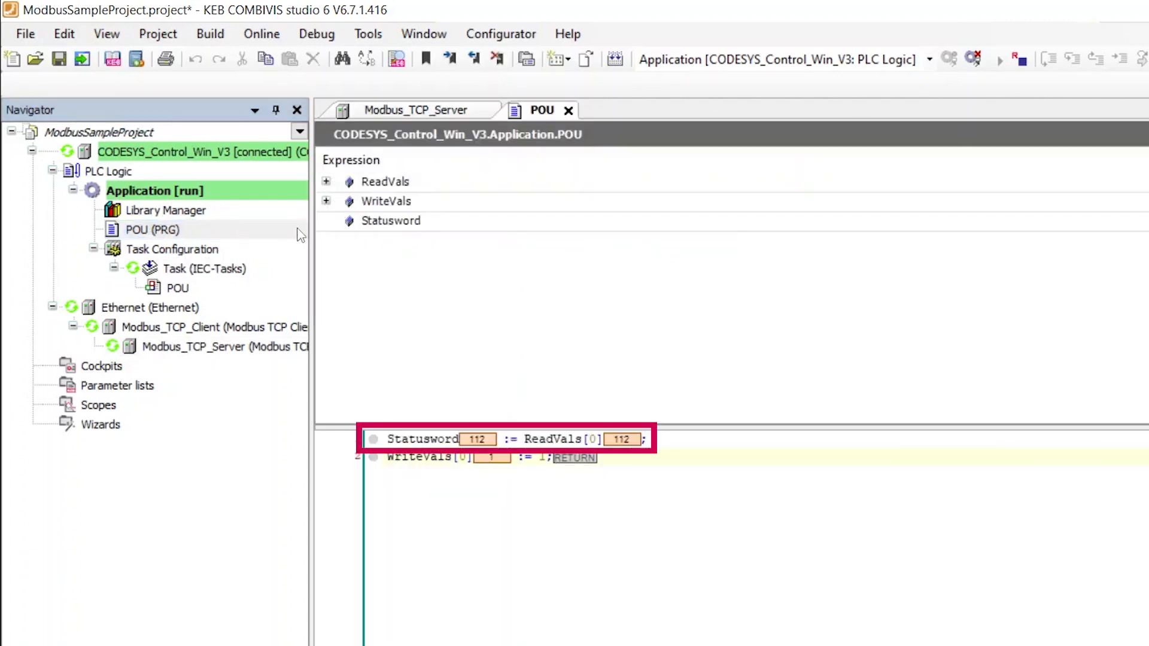
{"action": "left_click", "coordinate": [326, 181]}
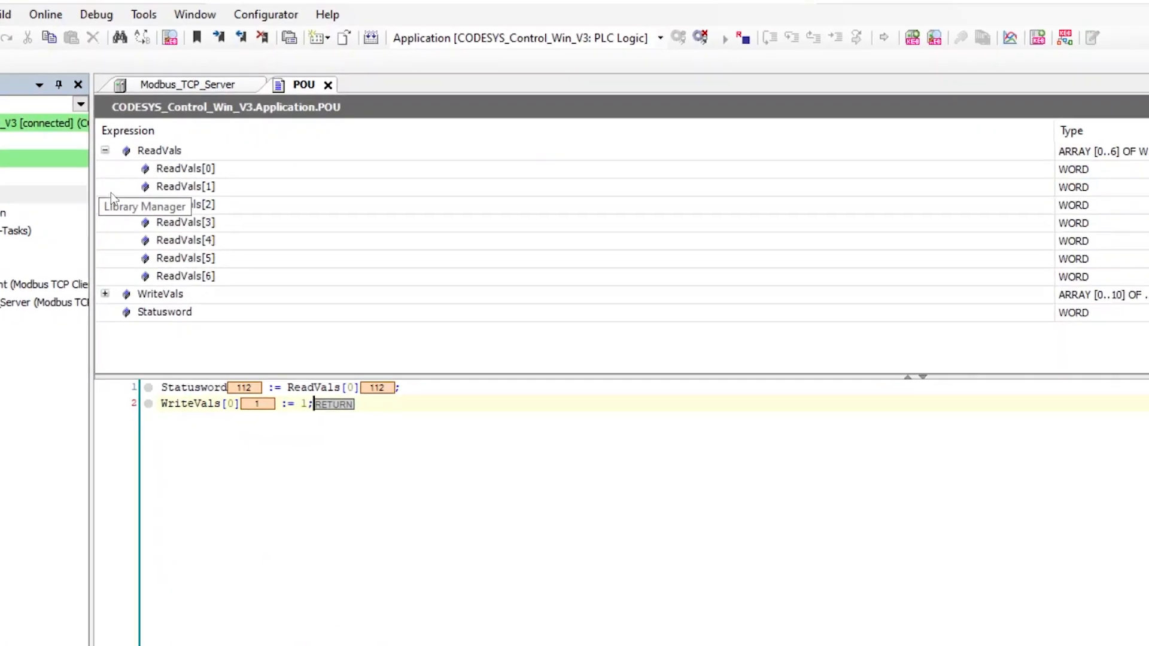
{"action": "left_click", "coordinate": [326, 339]}
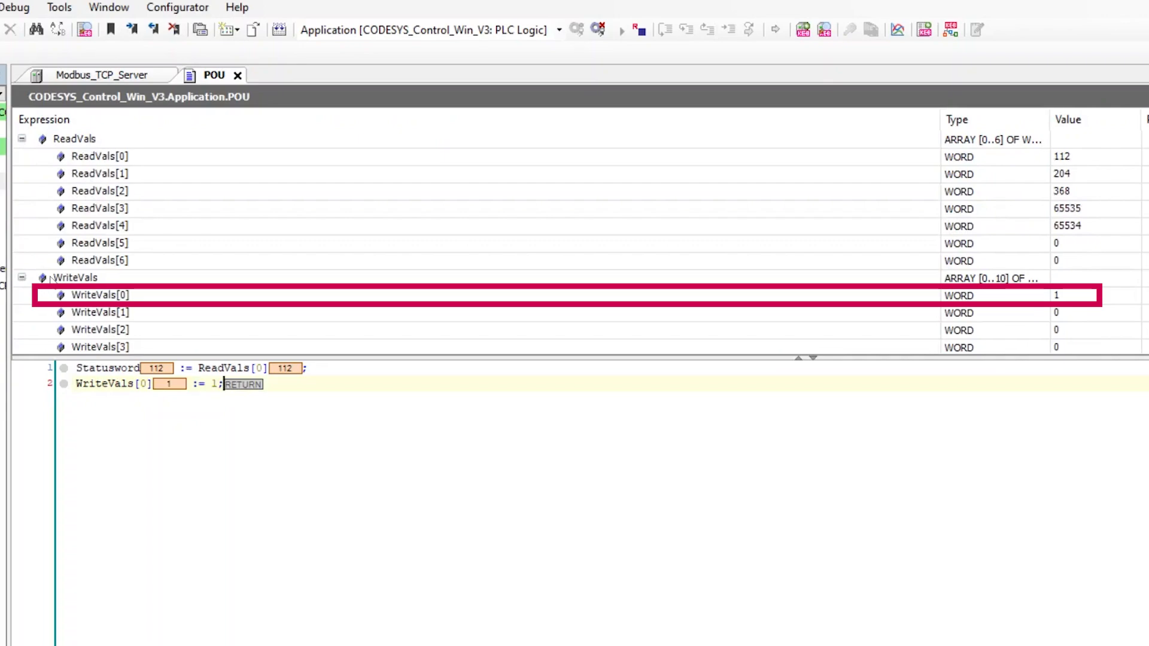